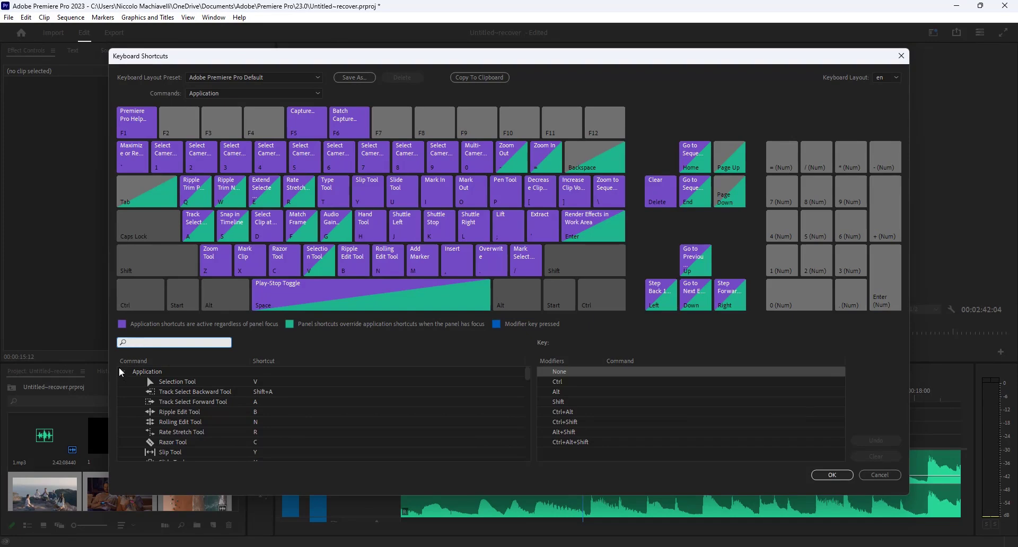
Find the Add Marker command in the keyboard shortcuts, assign M as its shortcut, and save the change
text(add)
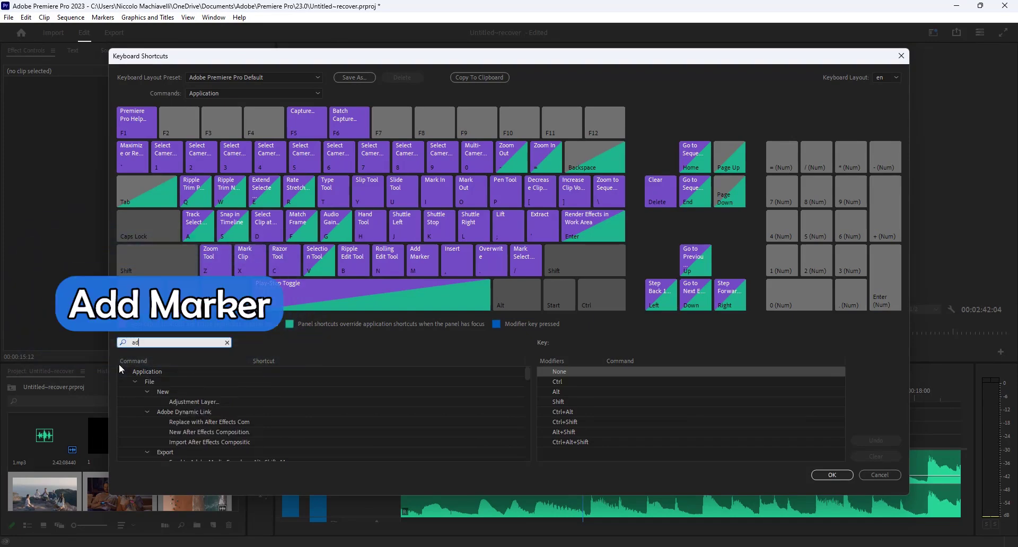
text( marker)
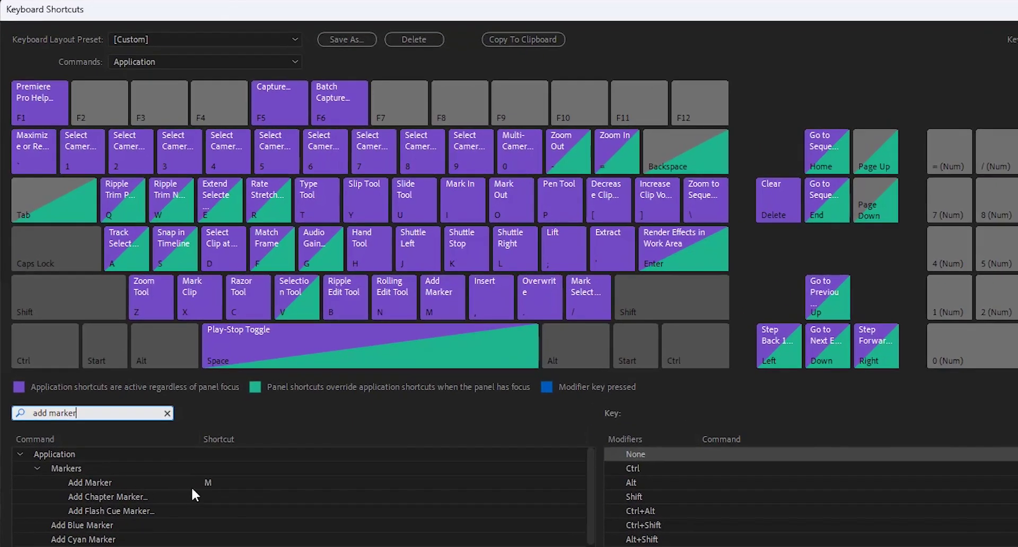
click(208, 482)
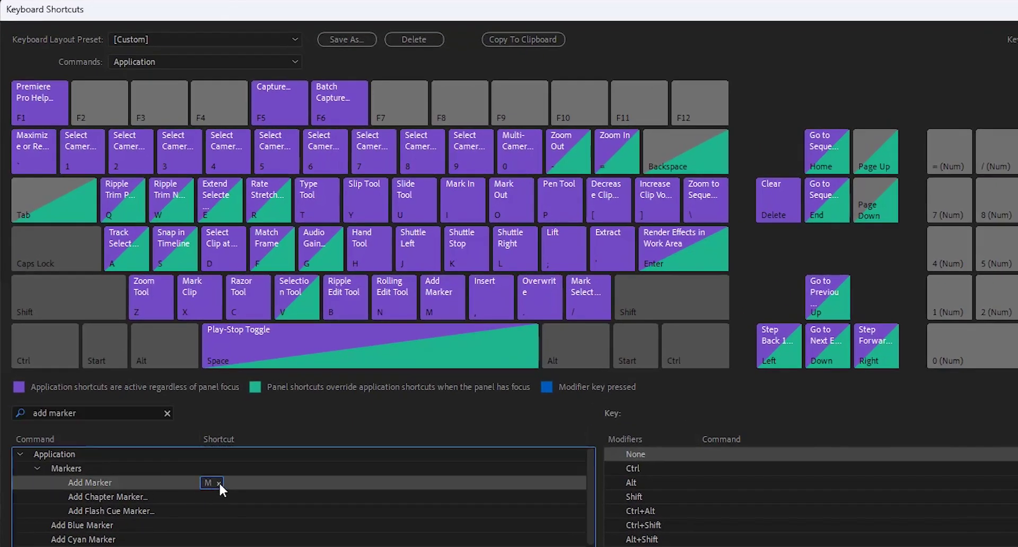
click(219, 482)
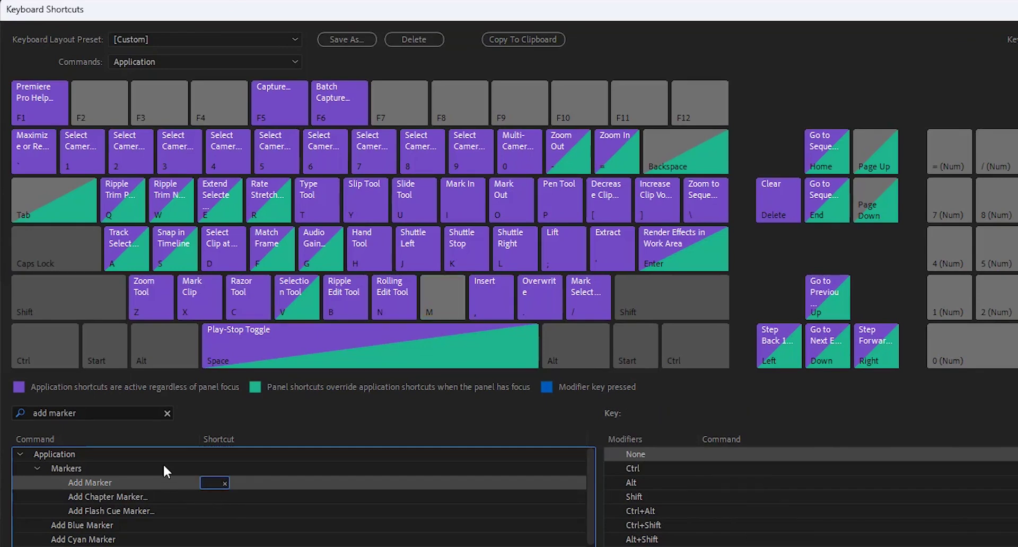
key(m)
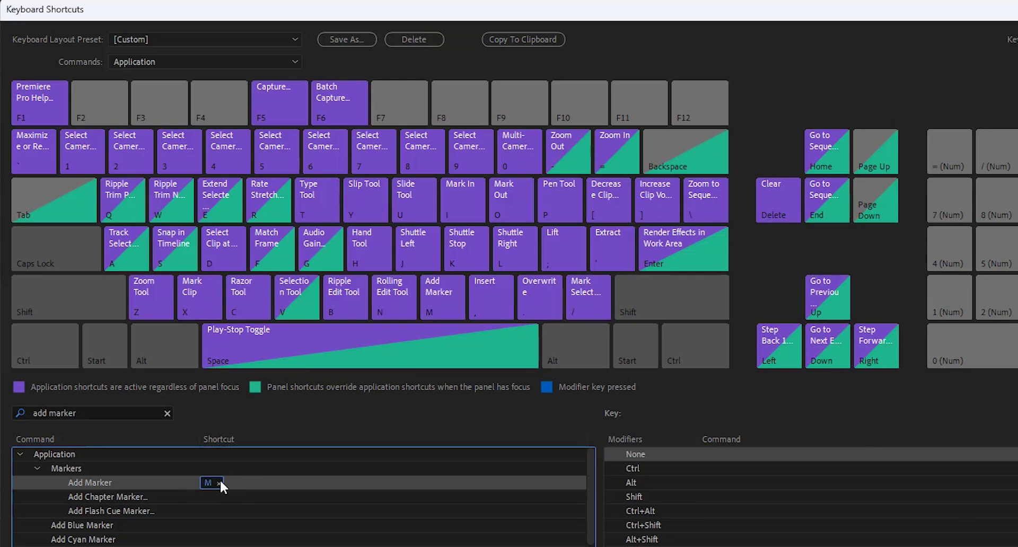
click(218, 482)
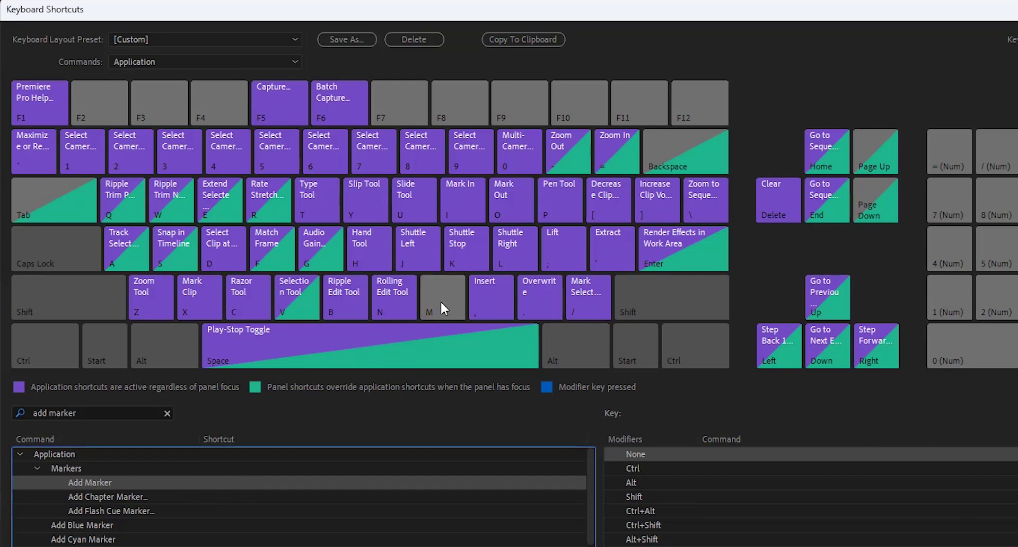
click(200, 480)
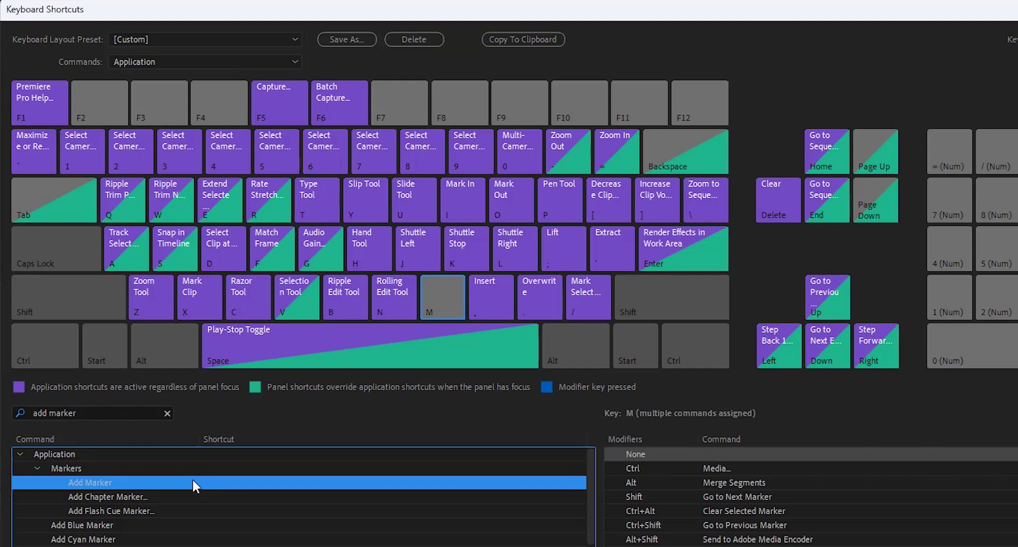
key(m)
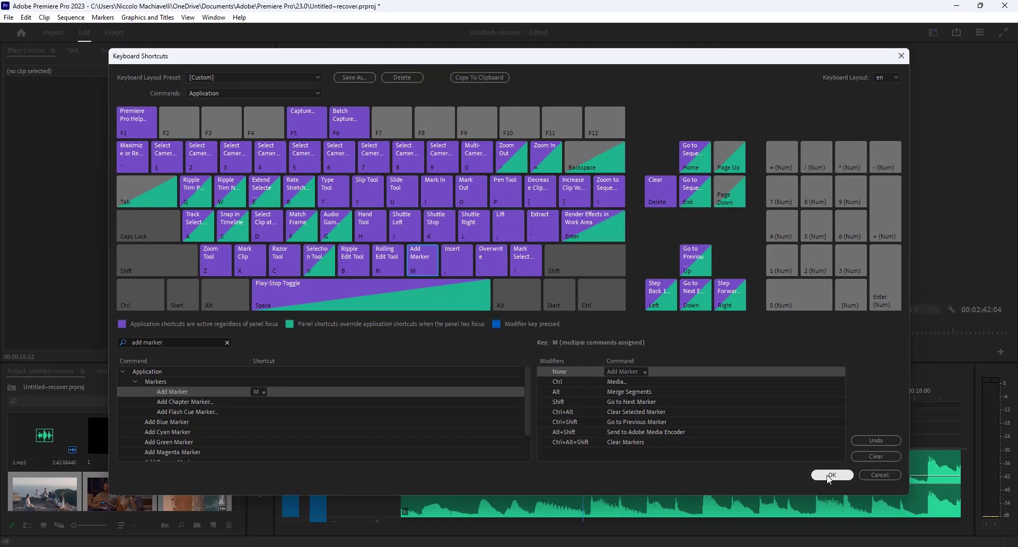
click(830, 475)
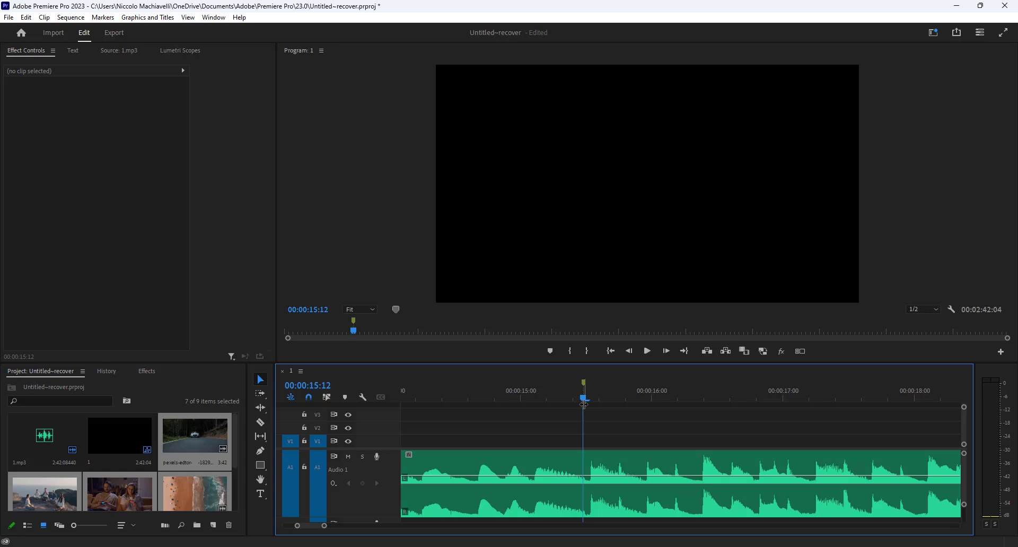
Deselect the music clip and lock audio track A1
click(569, 459)
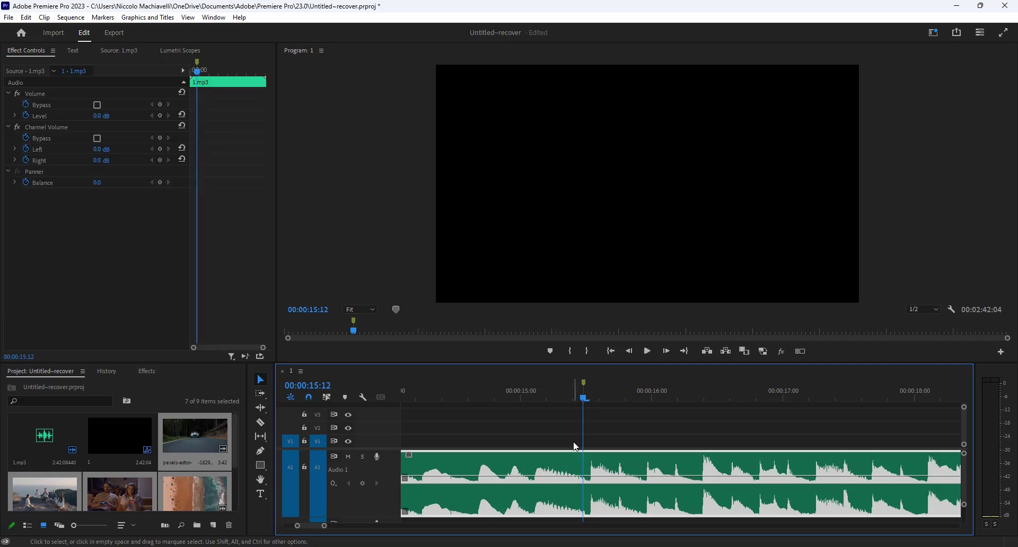
click(572, 427)
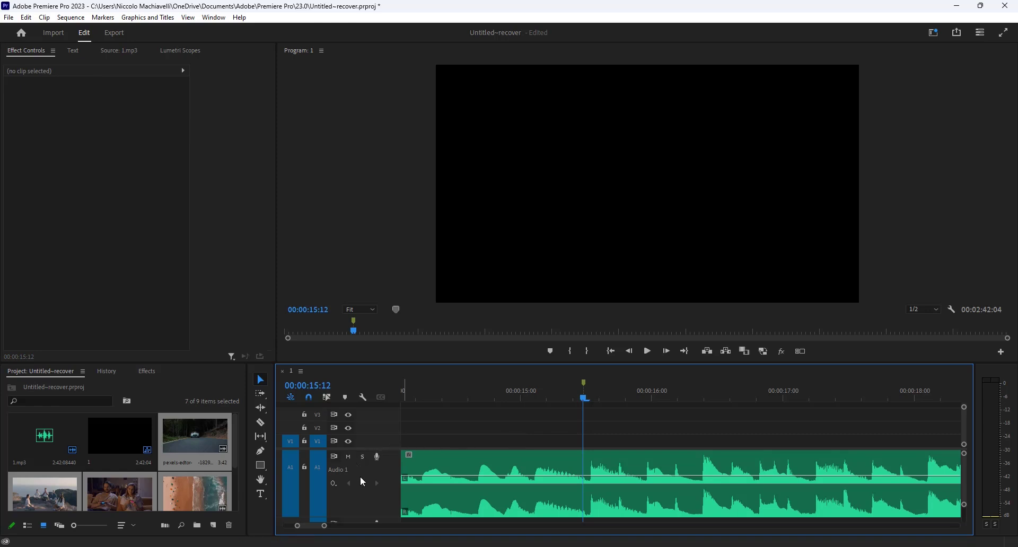
click(304, 467)
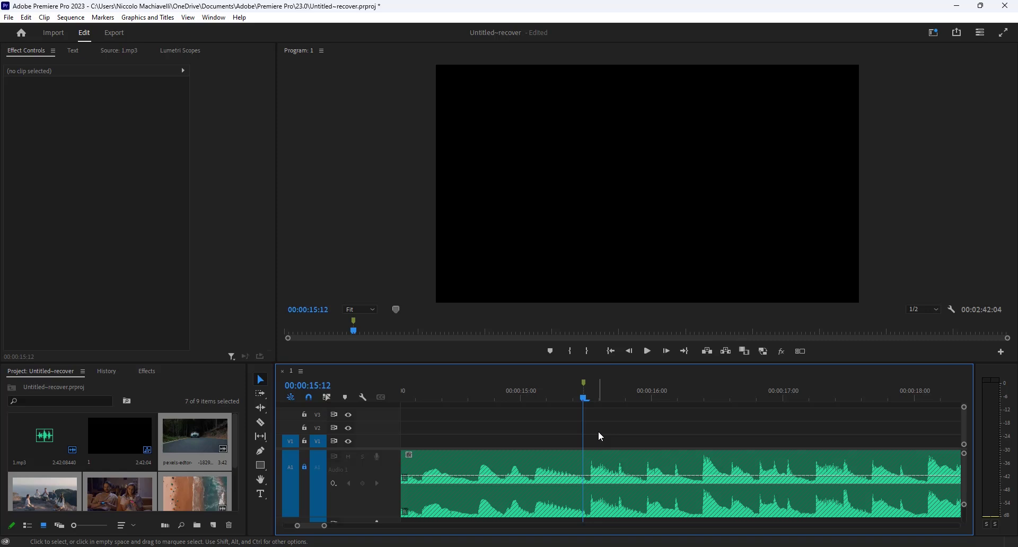
Play the sequence from 00:00:15:12 and add markers on the music beats, stopping playback at about 00:00:28:22
key(space)
key(m)
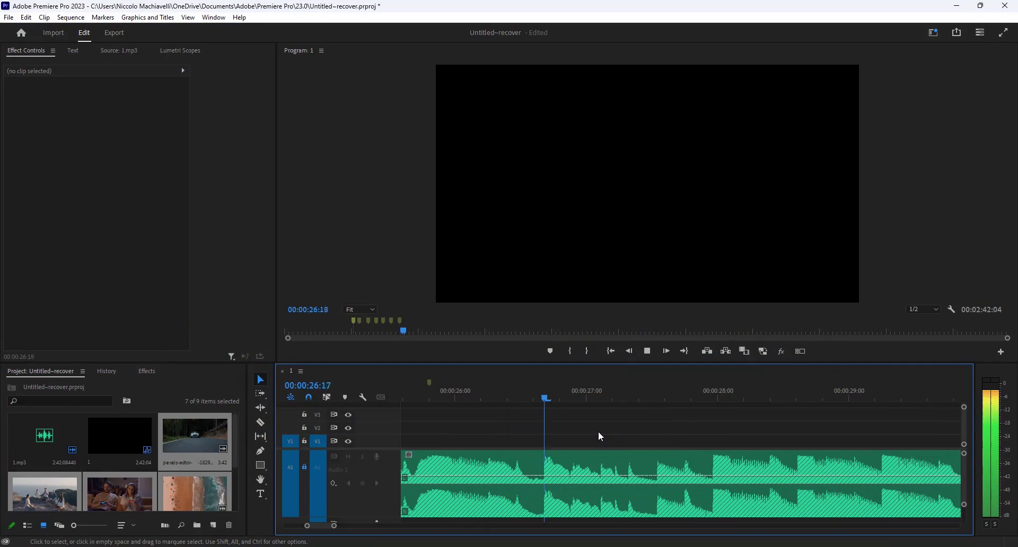
key(m)
key(space)
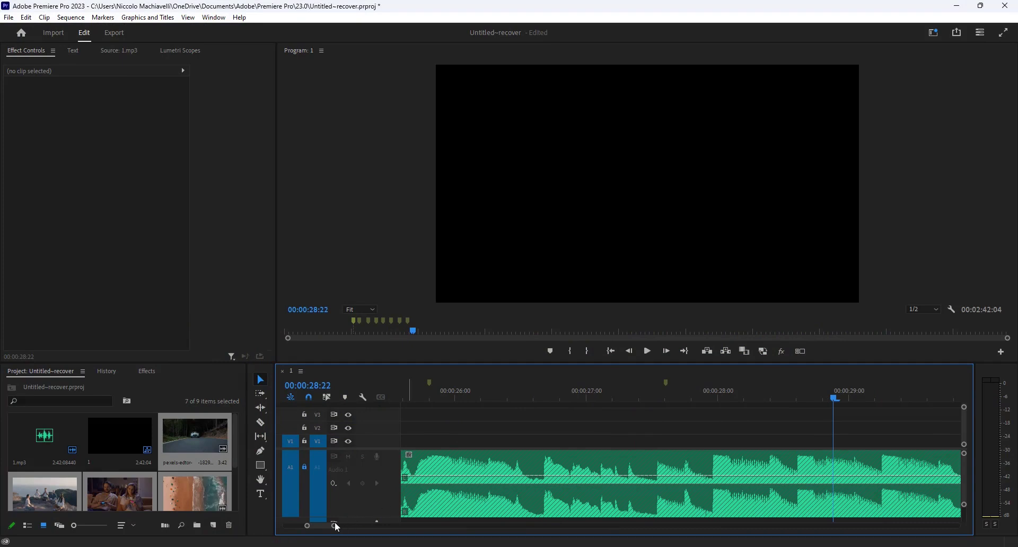
Place the sequence playhead at about 00:00:18:20, beside the beat marker just before 00:00:19:00
drag(335, 528, 337, 531)
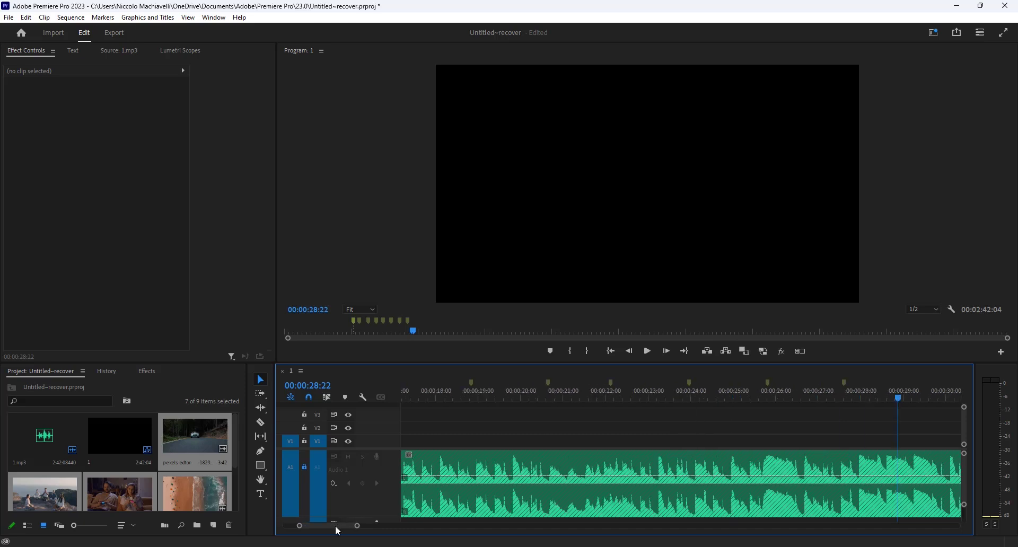
click(859, 398)
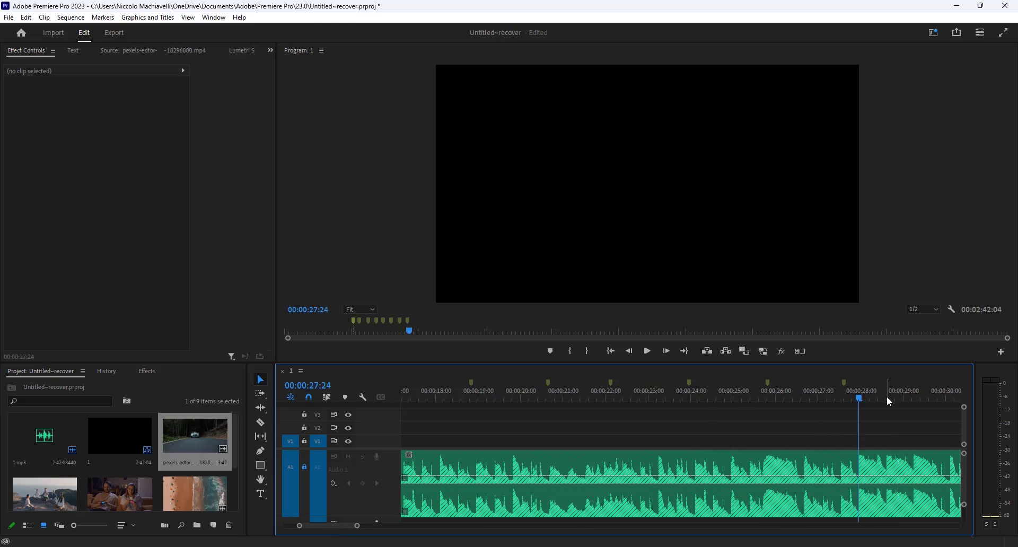
click(471, 398)
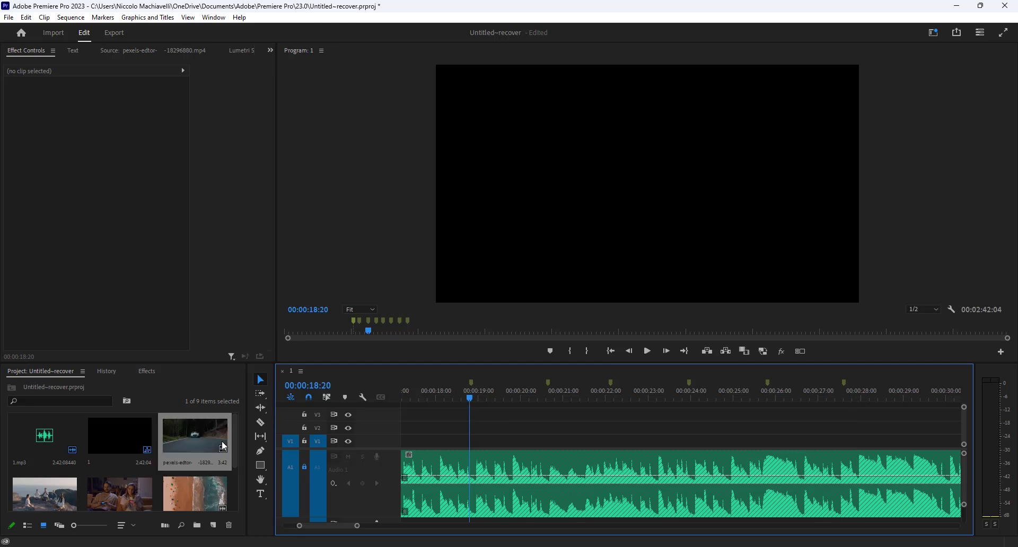
Open the white car clip in the source monitor and mark in at 00:00:00:05 and out at 00:00:03:37
click(183, 465)
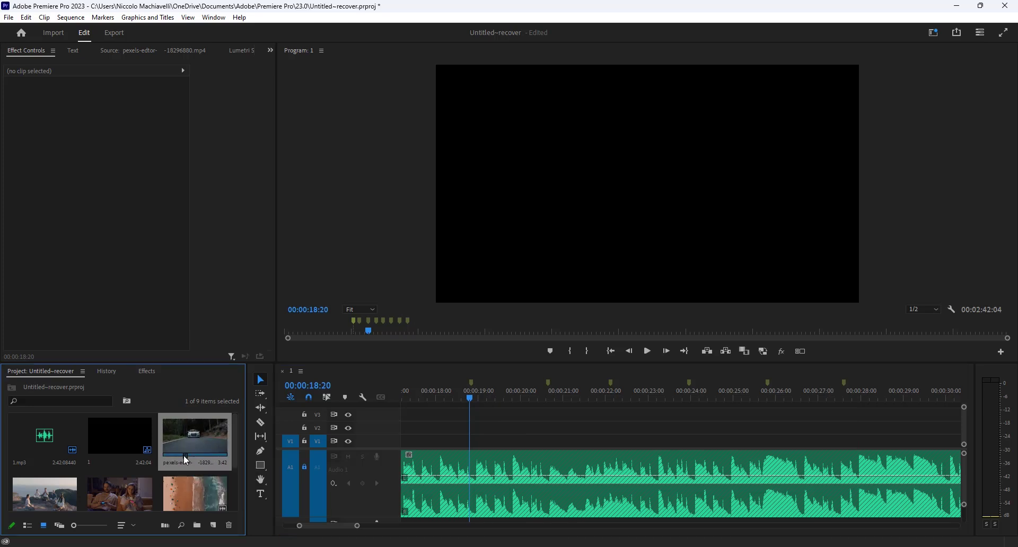
double_click(186, 460)
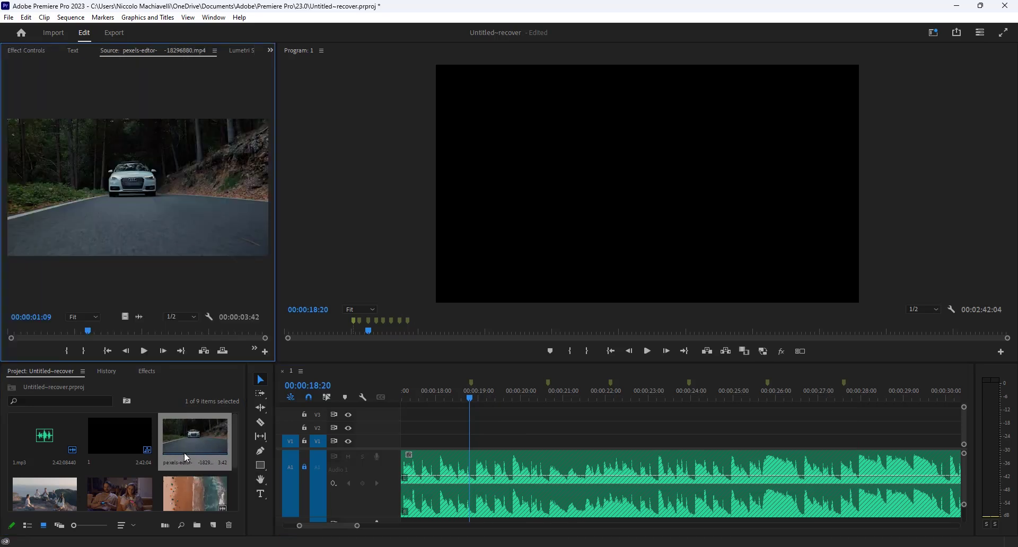
click(15, 329)
key(i)
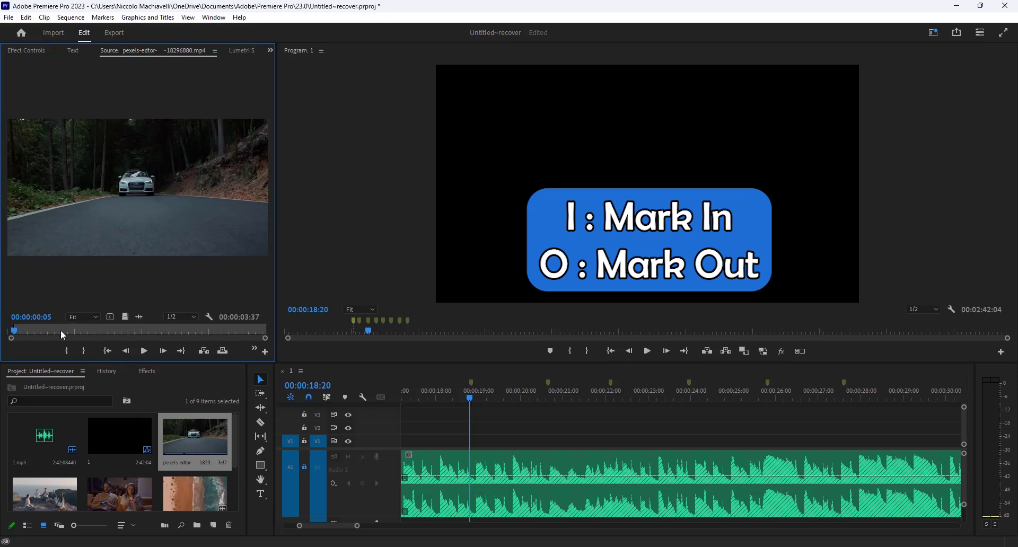
click(259, 331)
key(o)
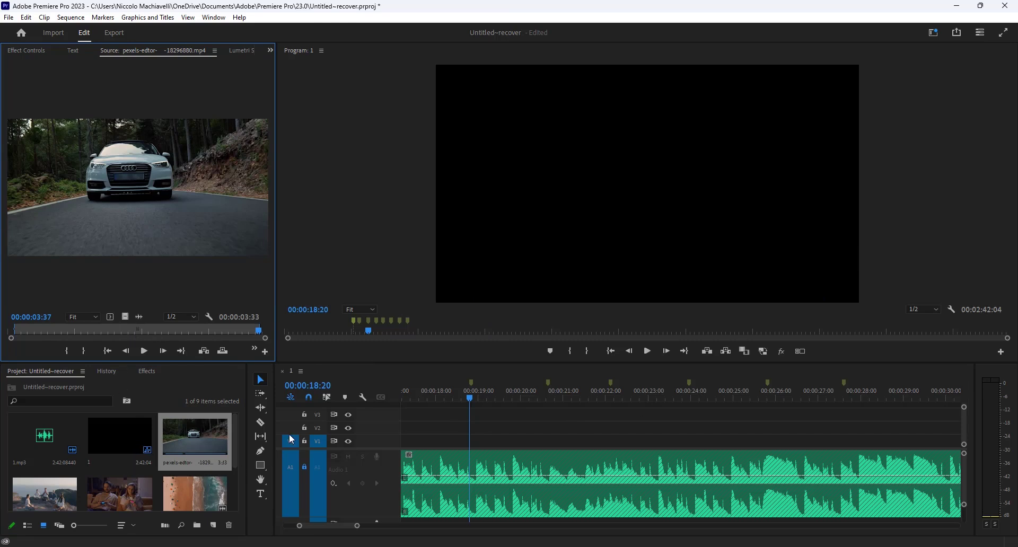
Open pexels-arthouse-studio-7414983.mp4 as the source and mark in near its start and out at 00:00:12:13
scroll(233, 429, down, 1)
scroll(233, 442, down, 2)
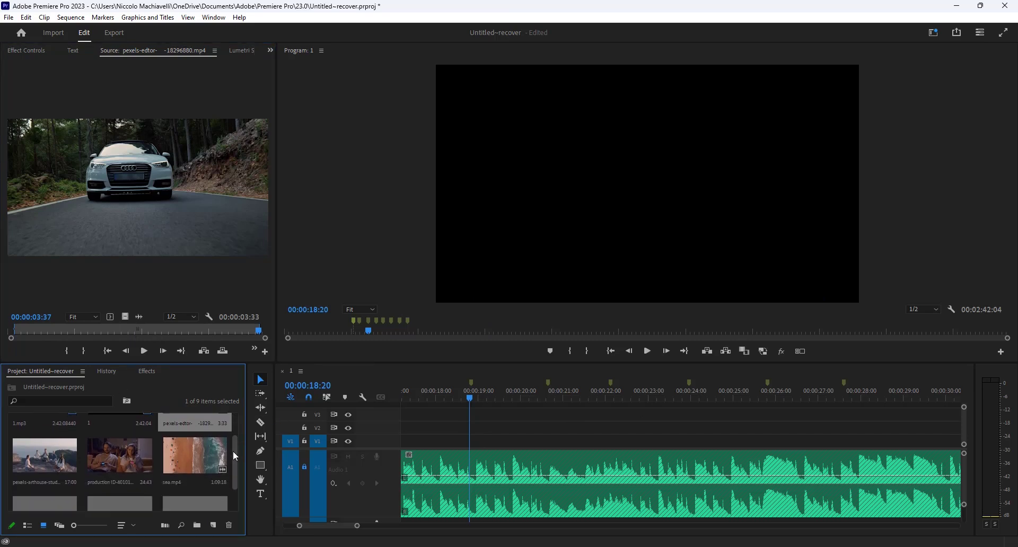
click(58, 443)
double_click(40, 446)
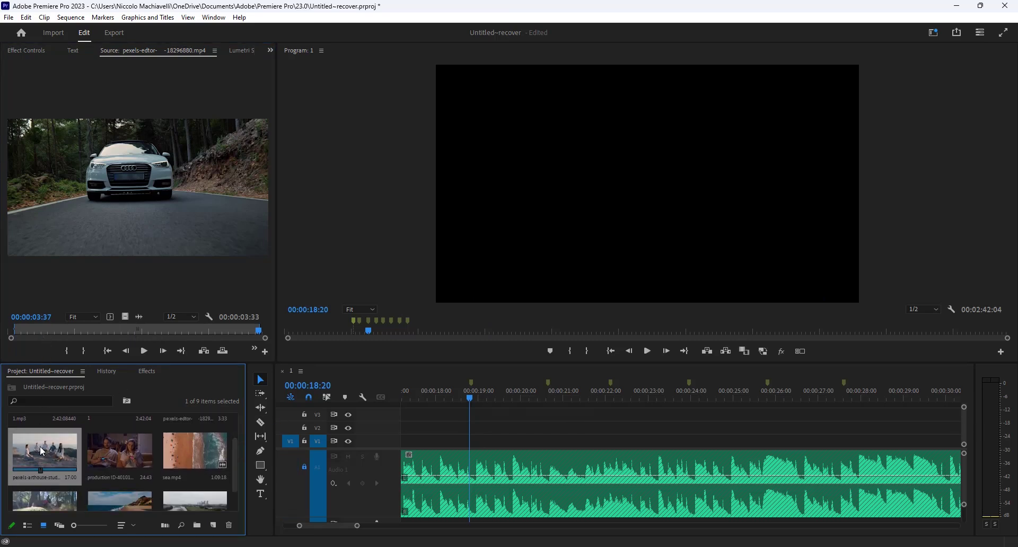
click(20, 329)
key(i)
click(200, 332)
key(o)
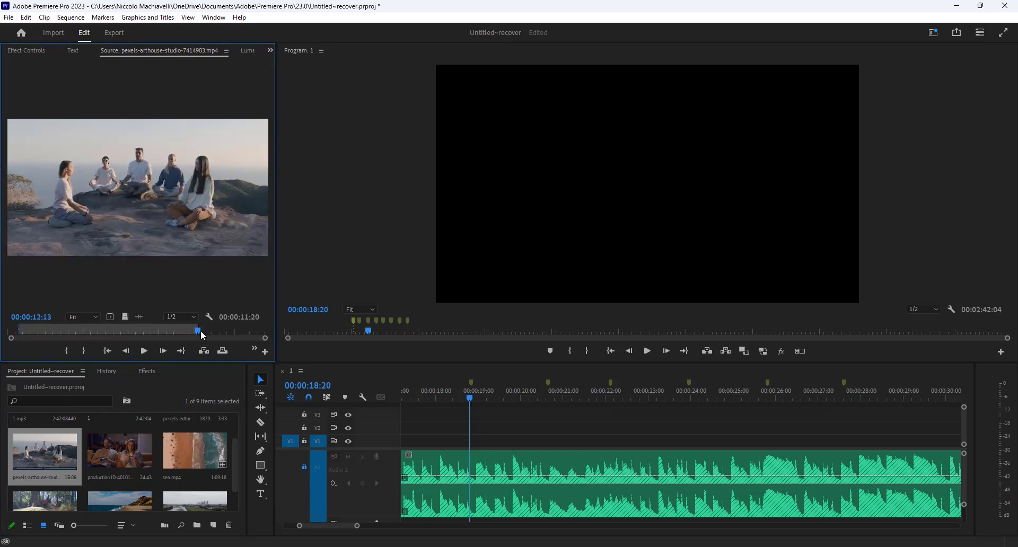
Open production ID-4010184.mp4 as the source and mark in near its start and out near its end, keeping about 19:18
click(107, 464)
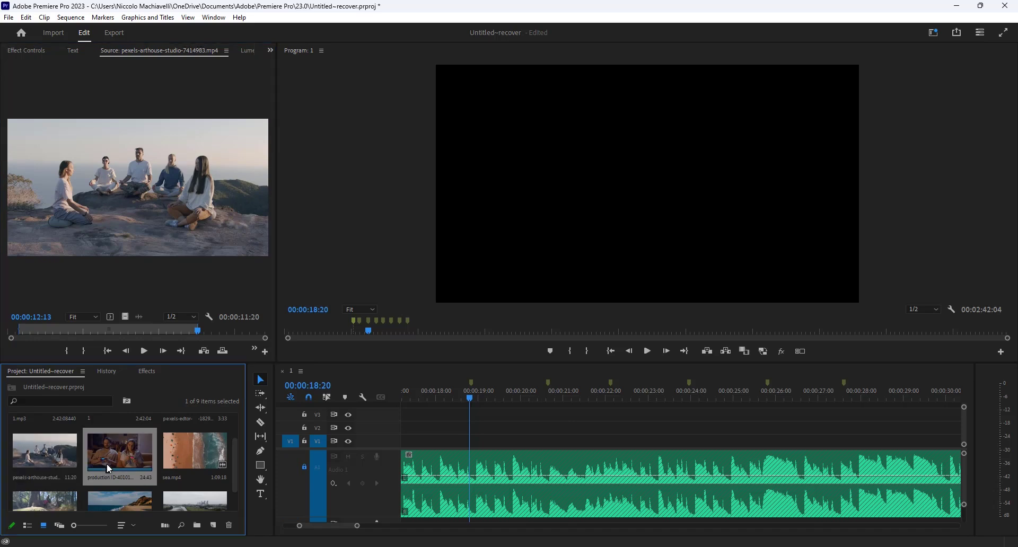
double_click(114, 457)
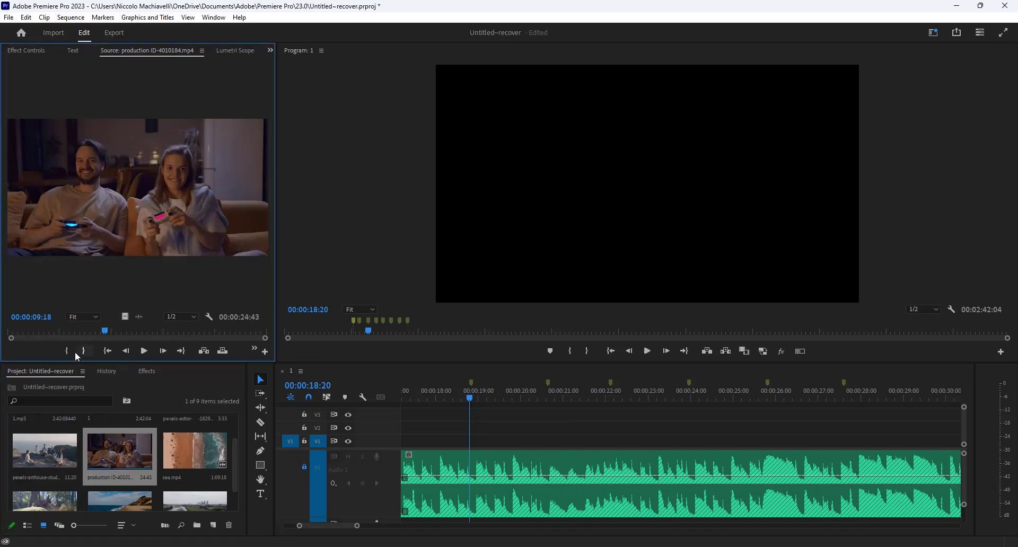
click(36, 330)
key(i)
click(236, 330)
key(o)
Open sea.mp4 as the source and mark out at 00:00:55:00 with an in point that keeps about 43:17
double_click(195, 452)
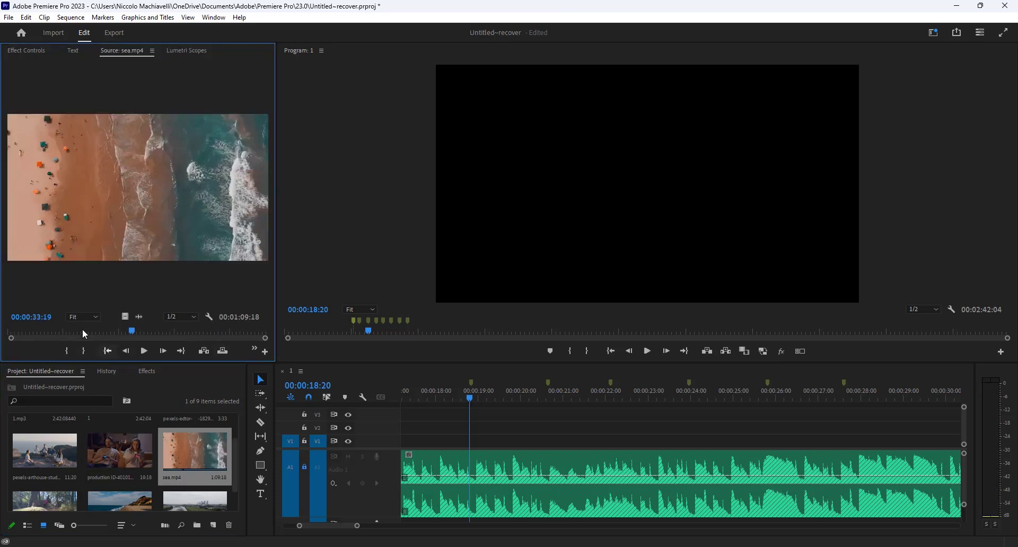
click(52, 331)
key(i)
click(213, 331)
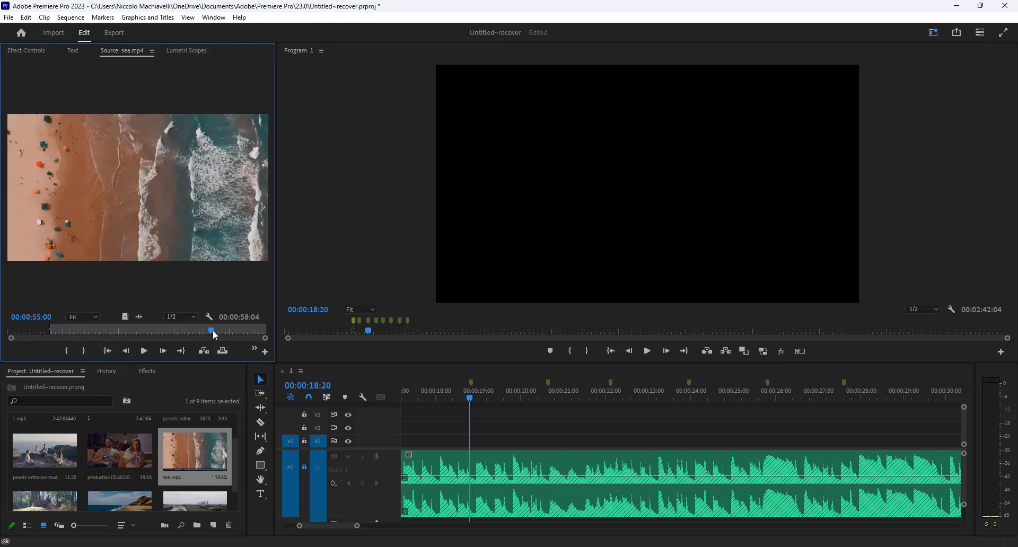
key(o)
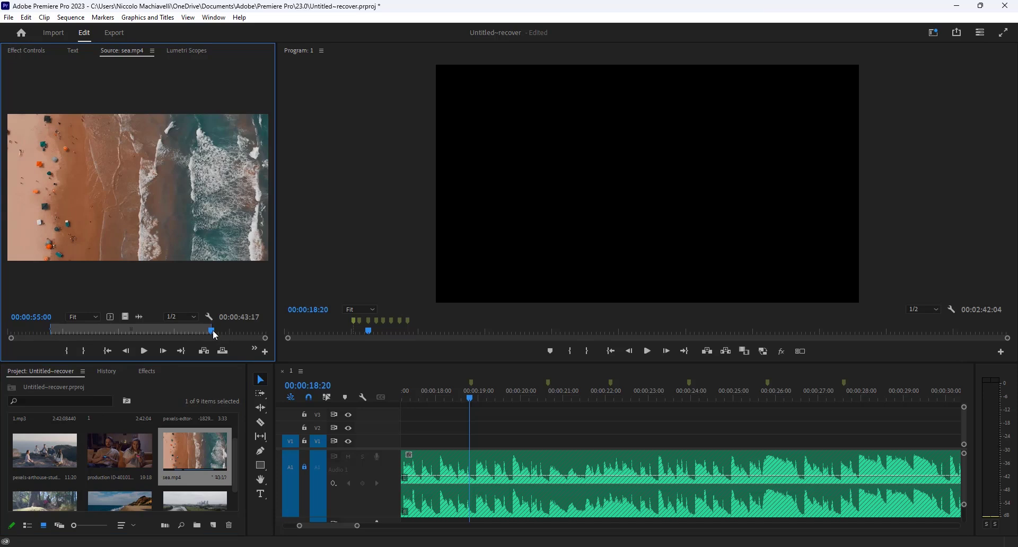
Open the forest rabbit clip as the source and mark an in point near its start and out at 00:00:16:20
drag(234, 447, 234, 470)
double_click(39, 470)
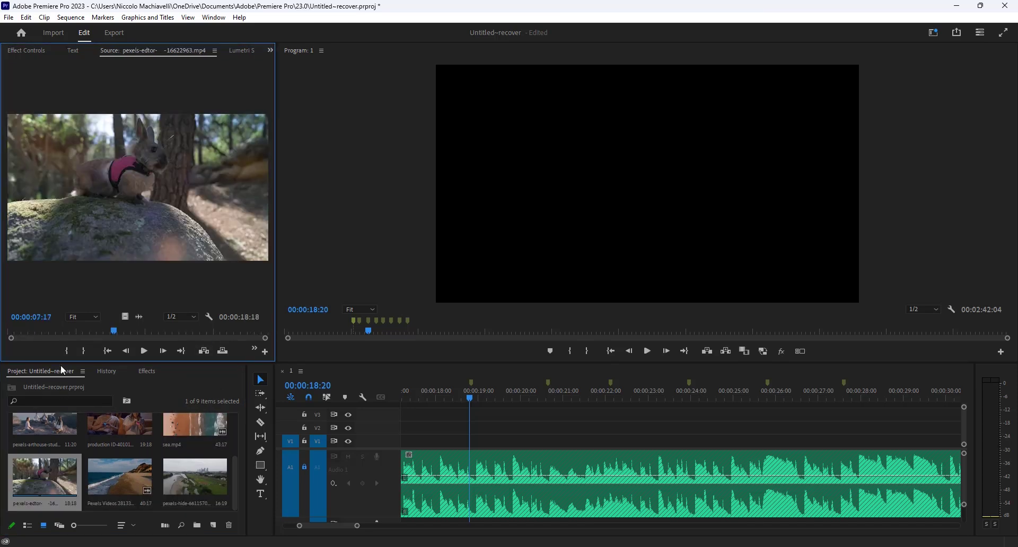
click(51, 330)
key(i)
click(239, 330)
key(o)
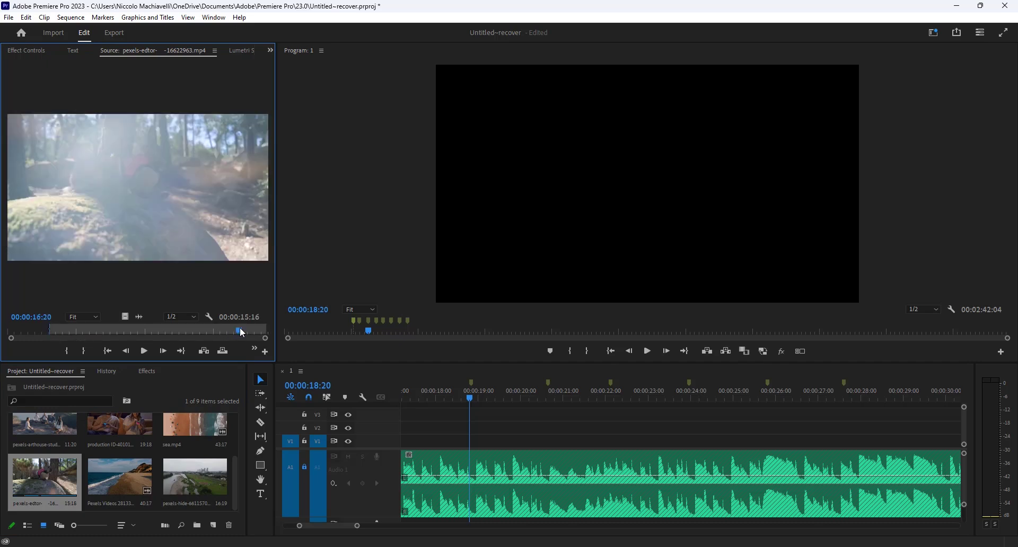
Open Pexels Videos 2813368_2.mp4 as the source and mark out at 00:00:29:14, keeping about 23:08 from the in point
double_click(110, 476)
click(48, 331)
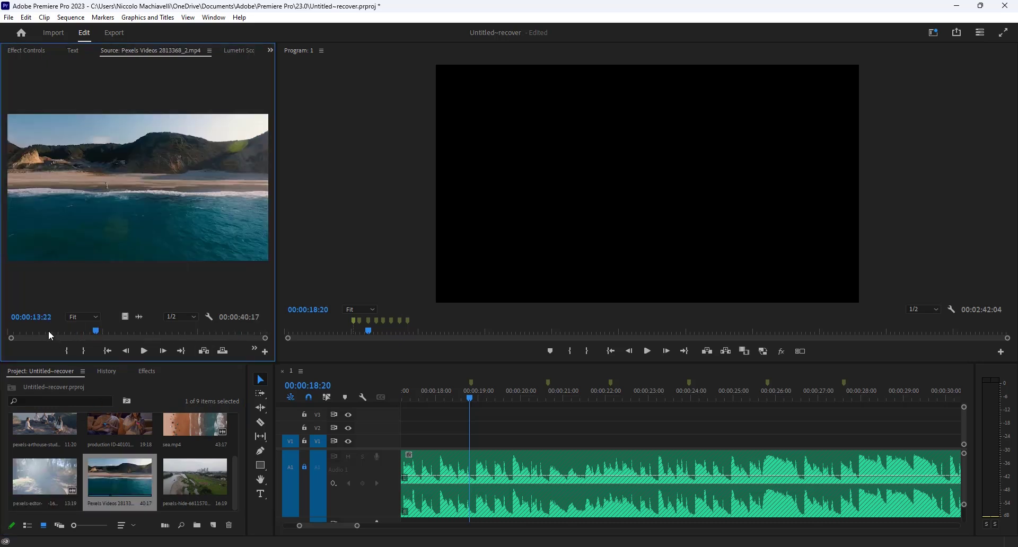
key(i)
click(196, 331)
key(o)
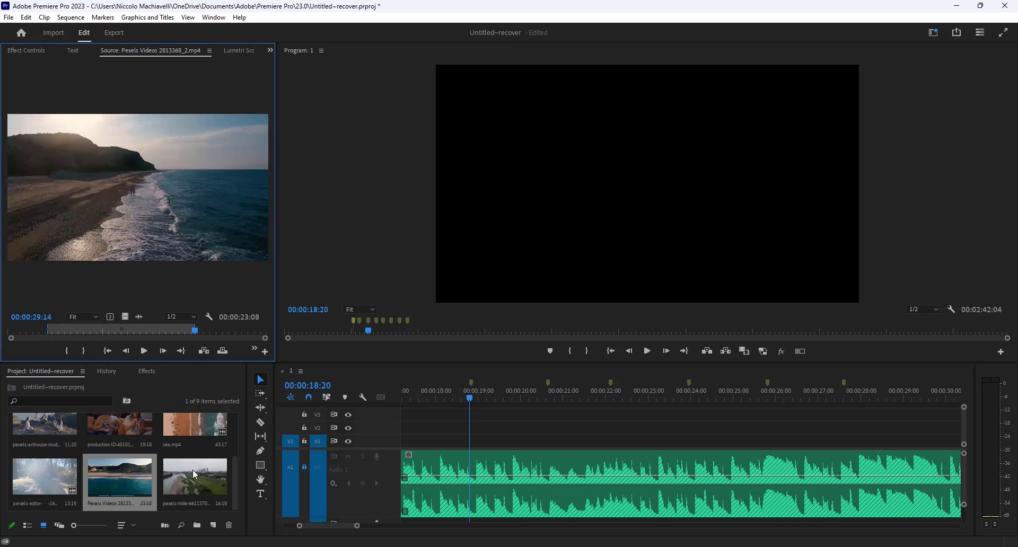
Open pexels-hide-6611570.mp4 as the source and mark in at 00:00:01:25 and out at 00:00:15:41
click(192, 469)
double_click(193, 469)
click(31, 330)
key(i)
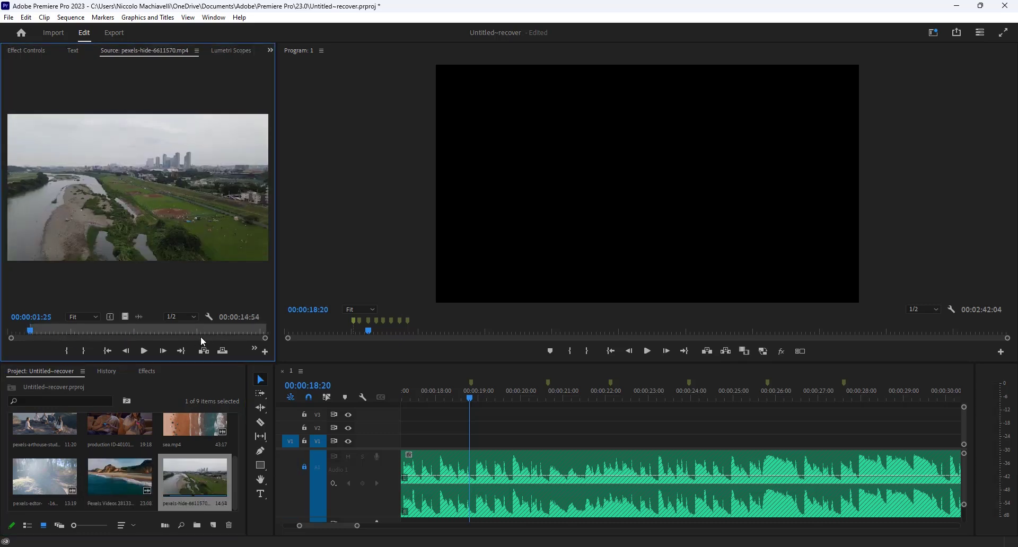
click(257, 330)
key(o)
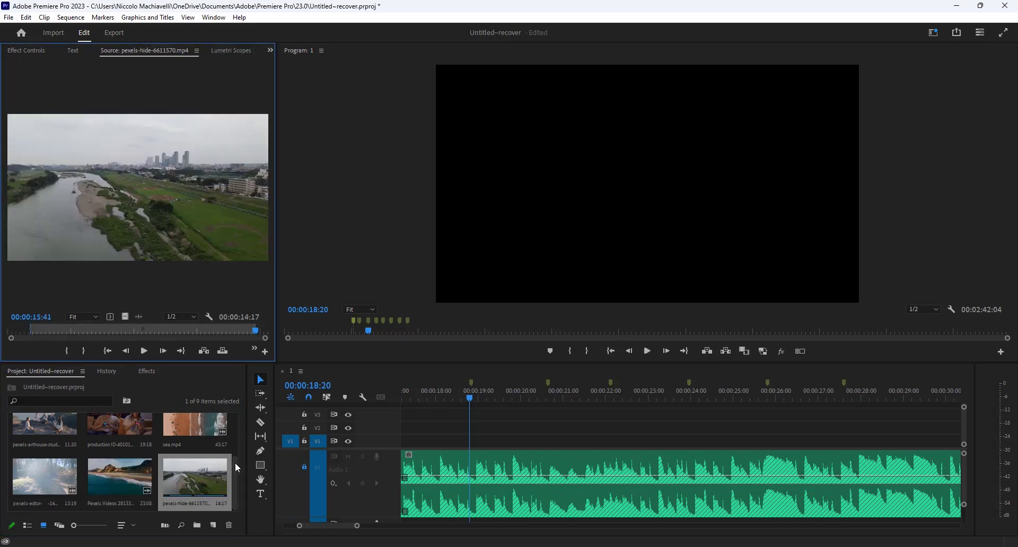
Open the white car clip as the source and mark out at 00:00:01:01, keeping about 18 frames from the in point
scroll(237, 430, up, 1)
scroll(237, 427, up, 1)
double_click(189, 428)
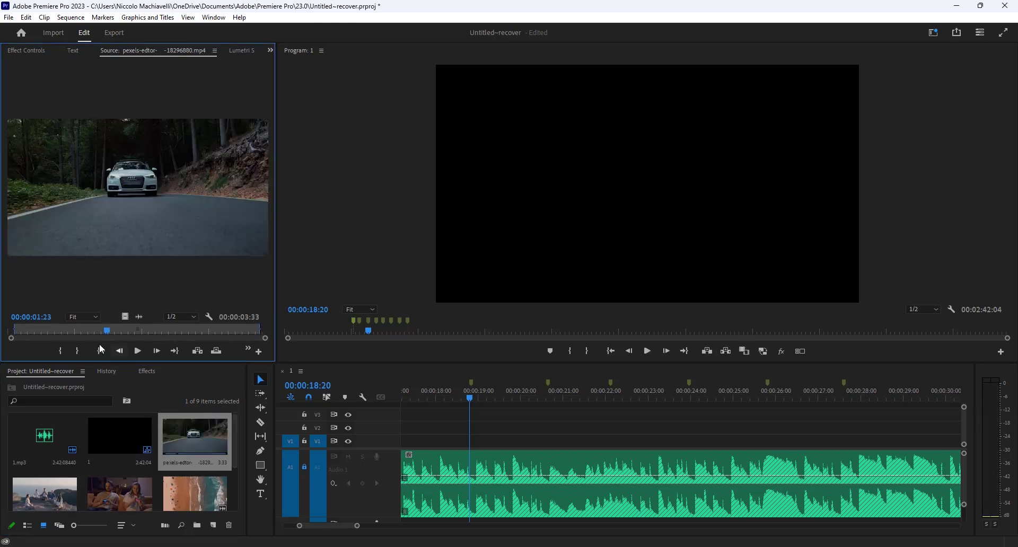
click(54, 330)
key(i)
click(96, 332)
key(o)
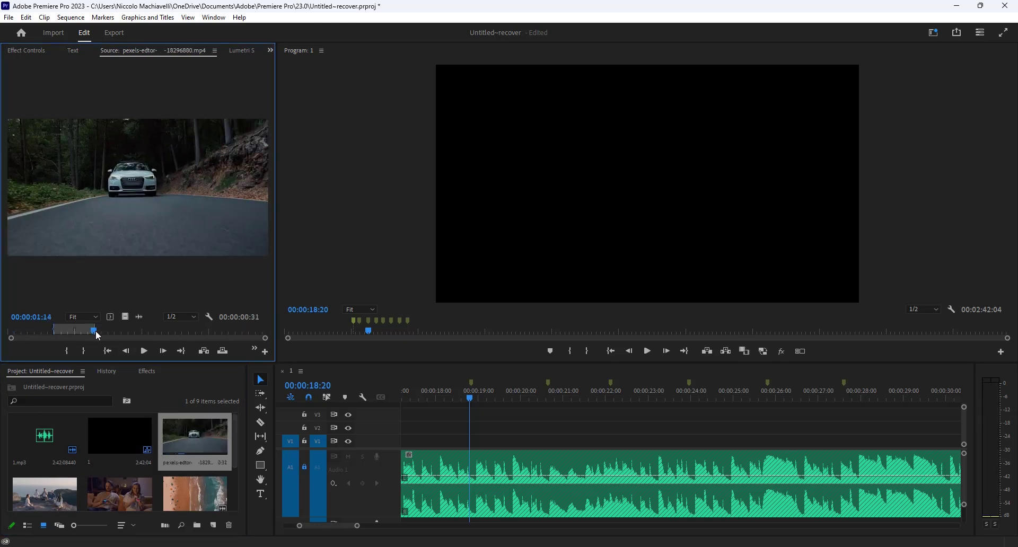
drag(95, 333, 79, 333)
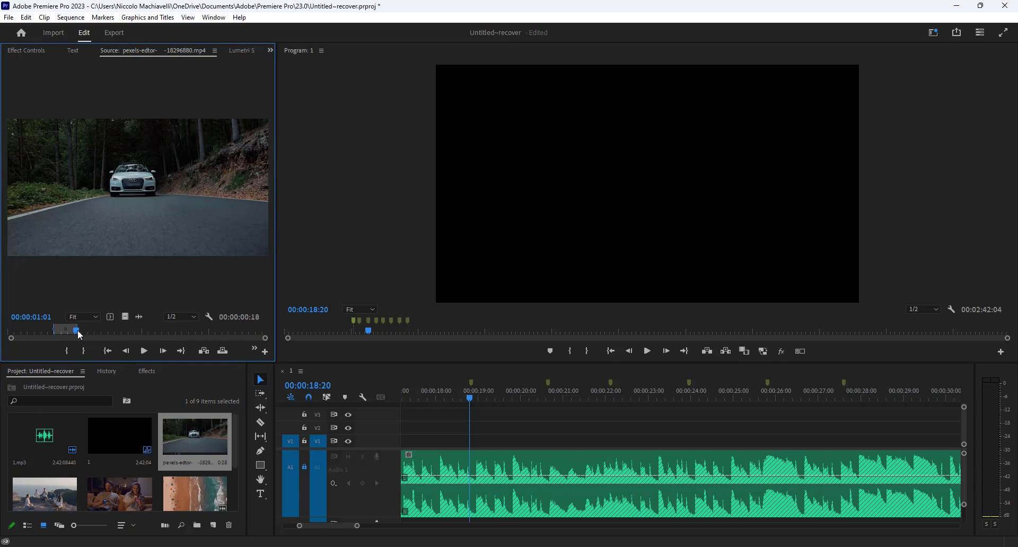
Rename the white car clip as 1 and pexels-arthouse-studio-7414983.mp4 as 2 in the project
click(177, 462)
text(1)
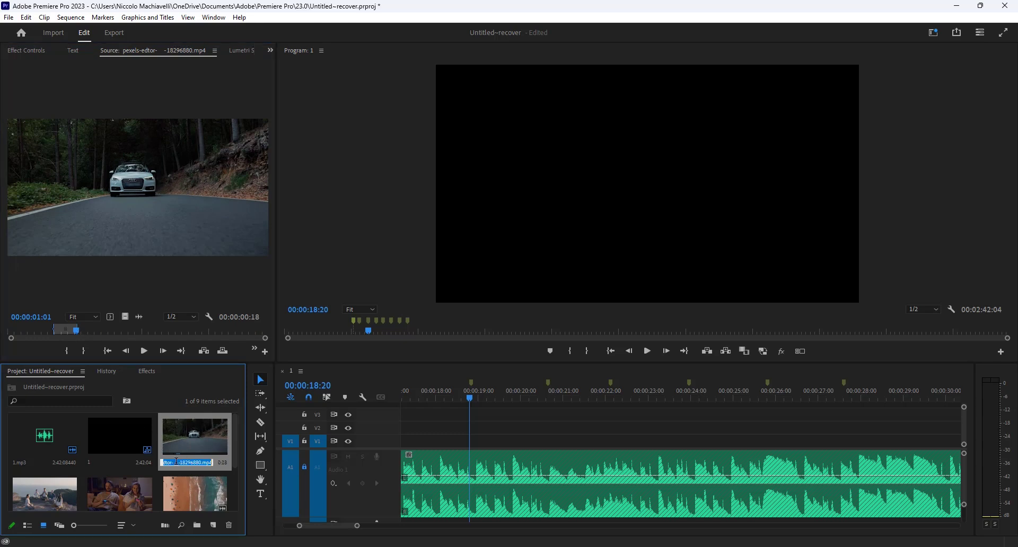
key(Return)
scroll(237, 448, down, 2)
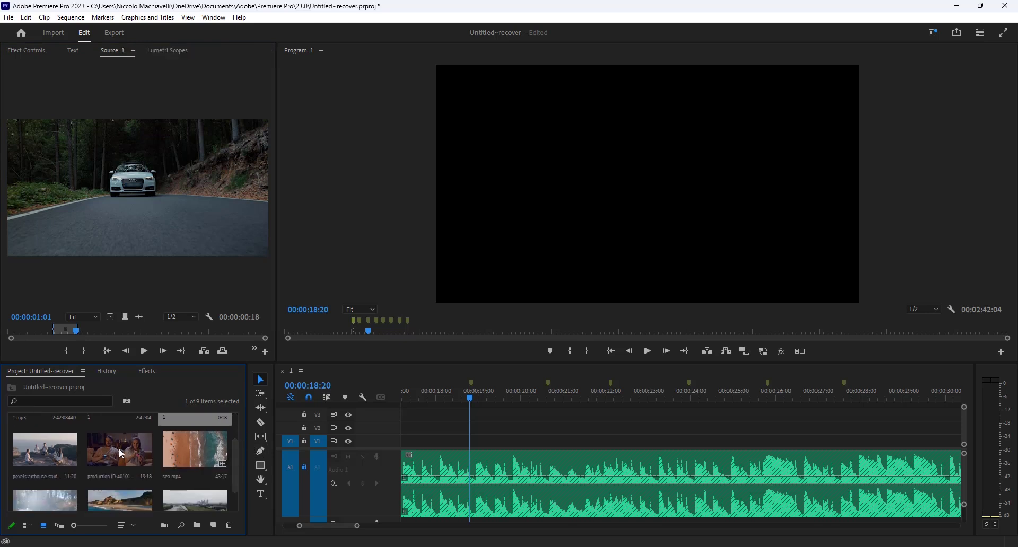
double_click(40, 475)
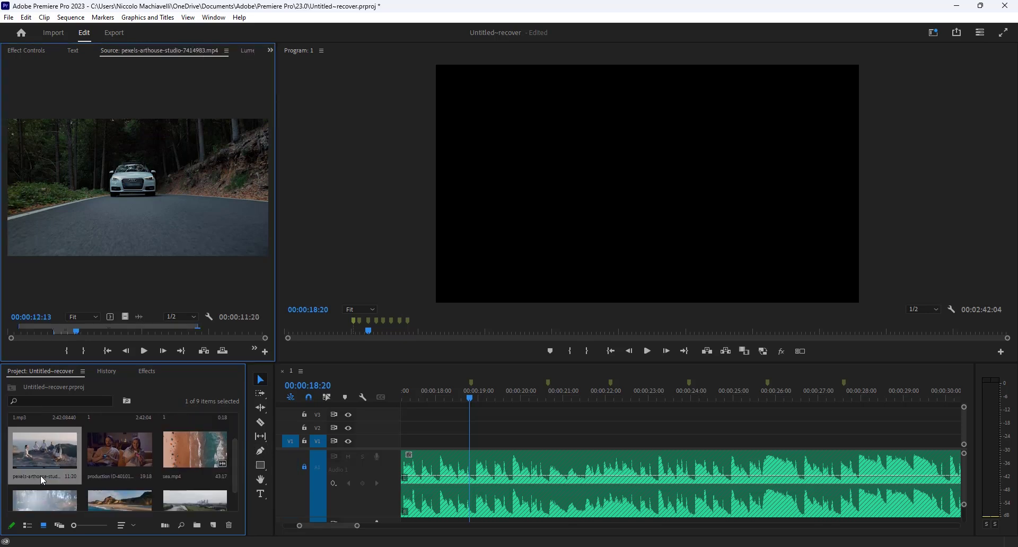
text(2)
key(Return)
Rename production ID-4010184.mp4 as 3 and sea.mp4 as 4 in the project
double_click(106, 477)
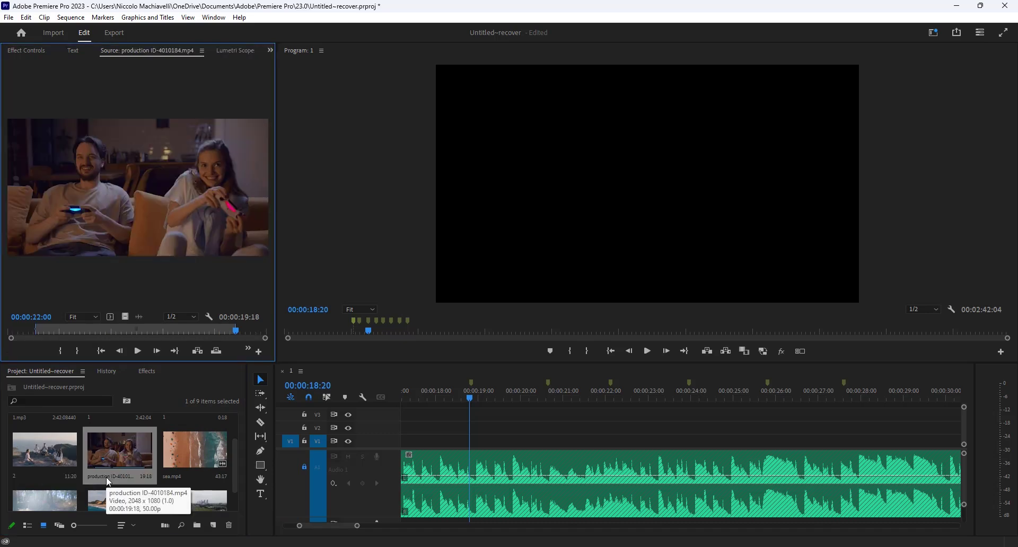
click(107, 476)
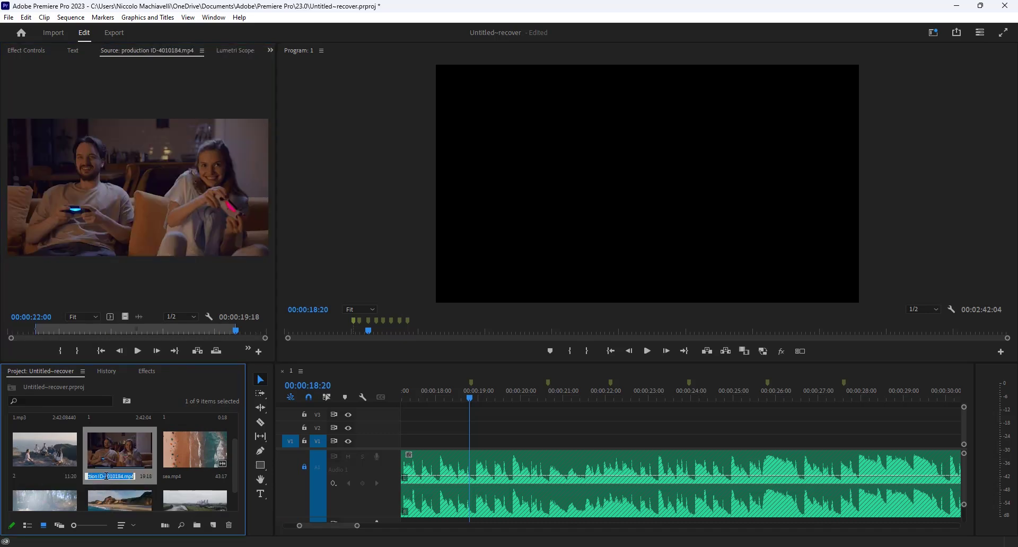
text(3)
key(Return)
double_click(176, 478)
click(174, 477)
text(4)
key(Return)
Rename the forest rabbit clip as 5, Pexels Videos 2813368_2.mp4 as 6 and pexels-hide-6611570.mp4 as 7
scroll(234, 464, down, 1)
double_click(26, 488)
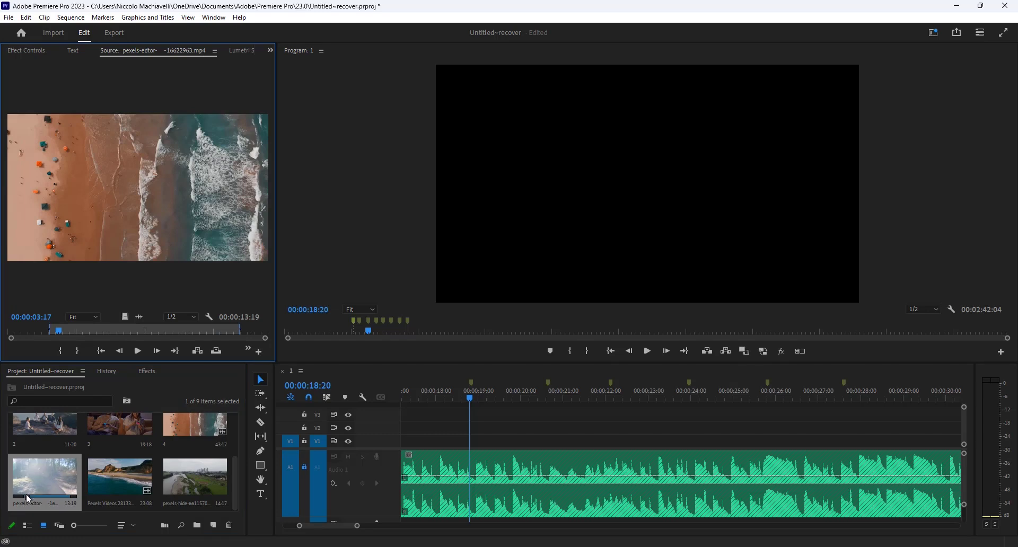
click(24, 503)
text(5)
double_click(111, 501)
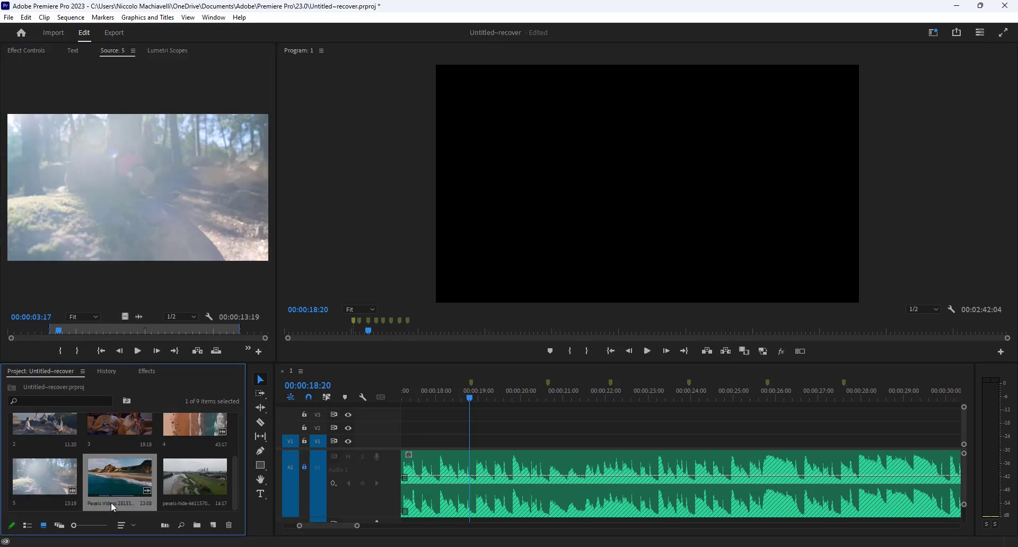
click(110, 501)
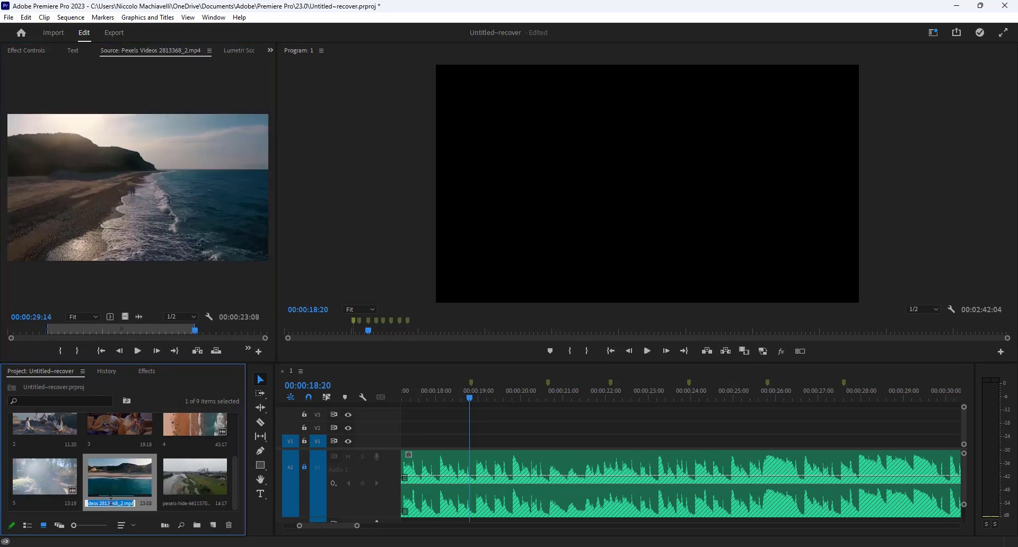
text(6)
double_click(193, 504)
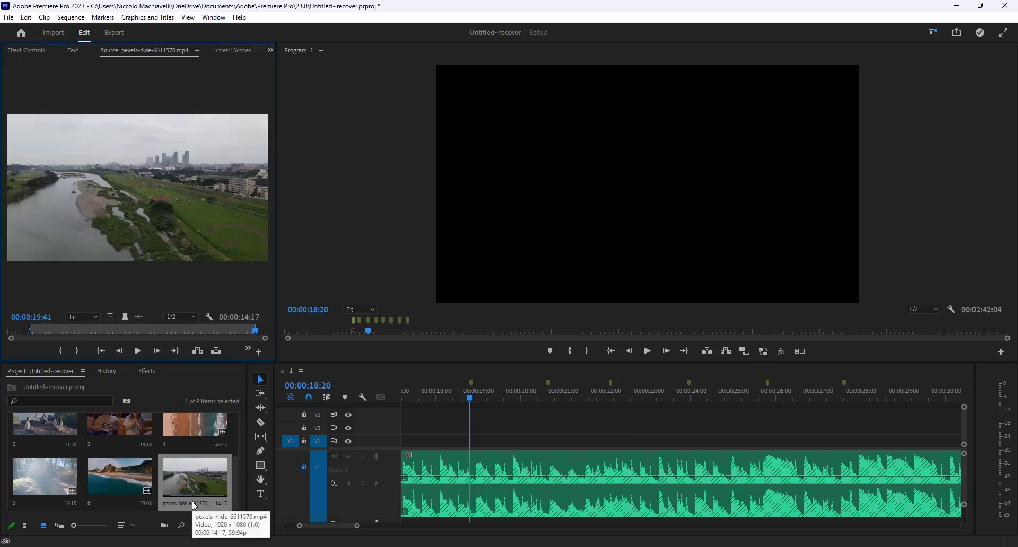
click(193, 504)
text(7)
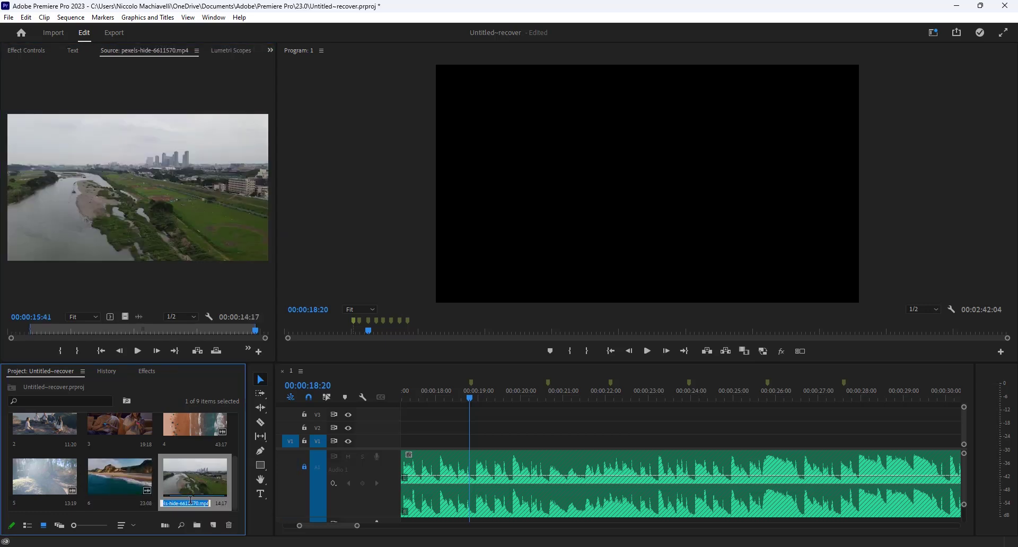
key(Return)
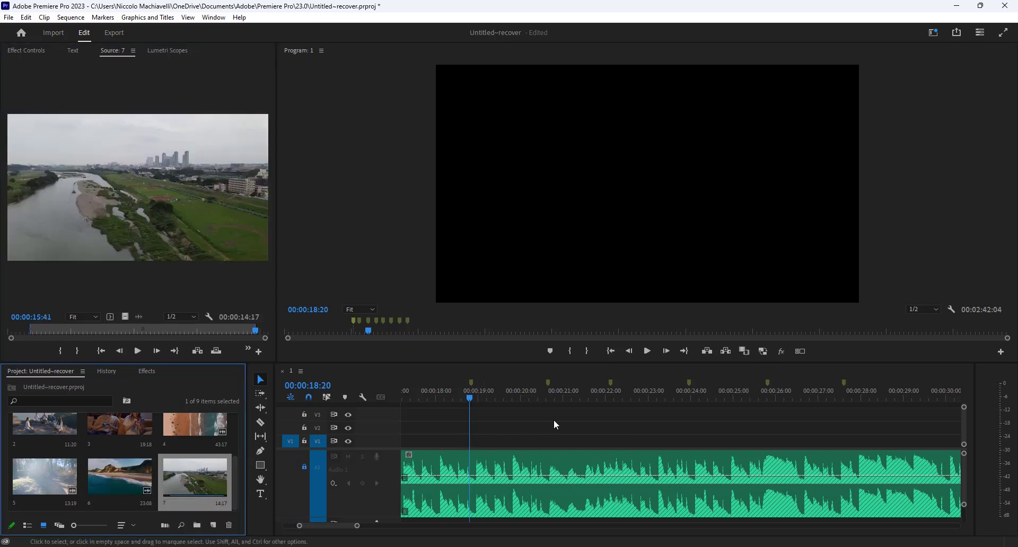
Automate clips 5, 3, 1, 7 and 6 to the sequence in selection order, placed At Unnumbered Markers with Overwrite Edit
drag(237, 469, 236, 454)
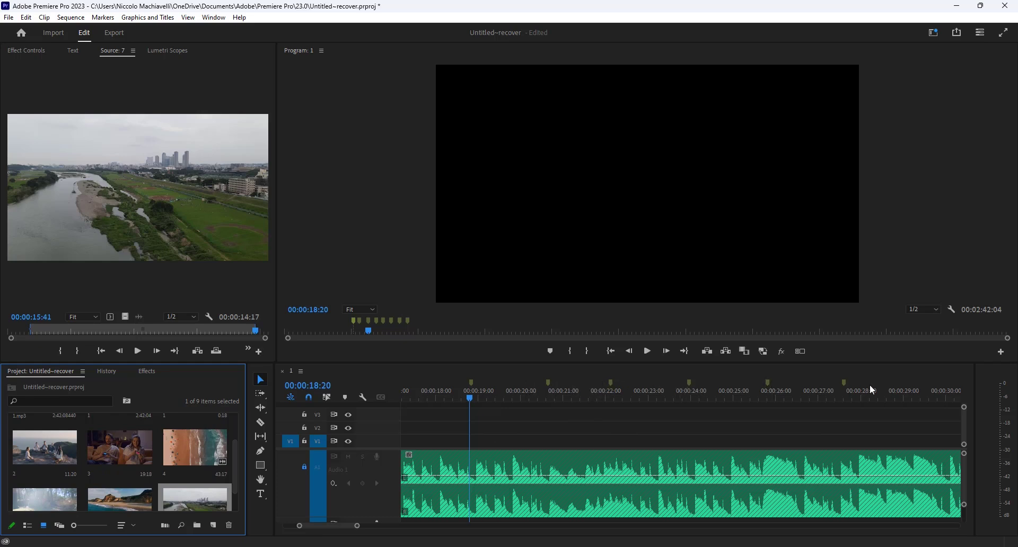
drag(234, 456, 233, 470)
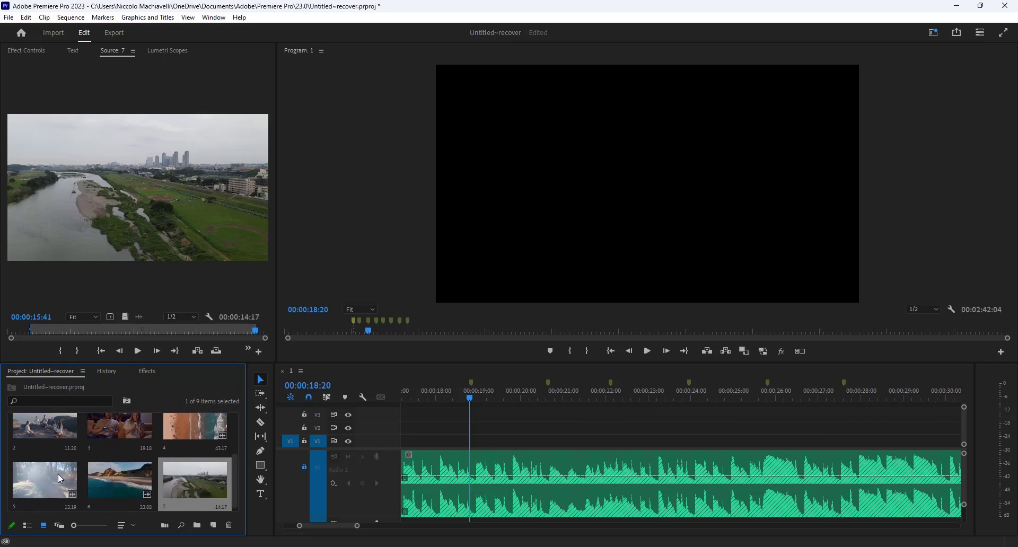
click(42, 483)
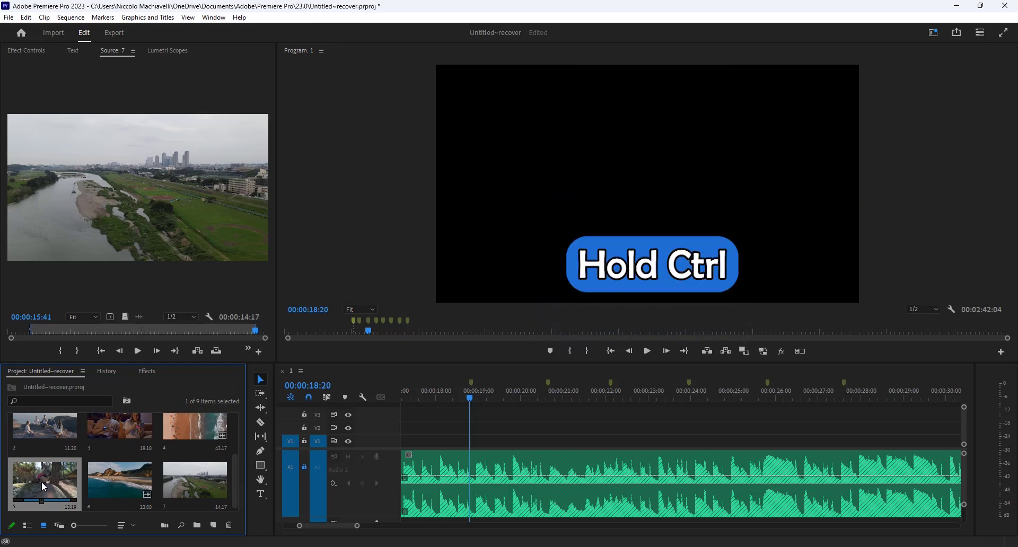
ctrl+click(125, 427)
mouse_move(238, 472)
mouse_down()
mouse_move(237, 444)
mouse_move(233, 484)
mouse_up()
ctrl+click(180, 425)
ctrl+click(192, 479)
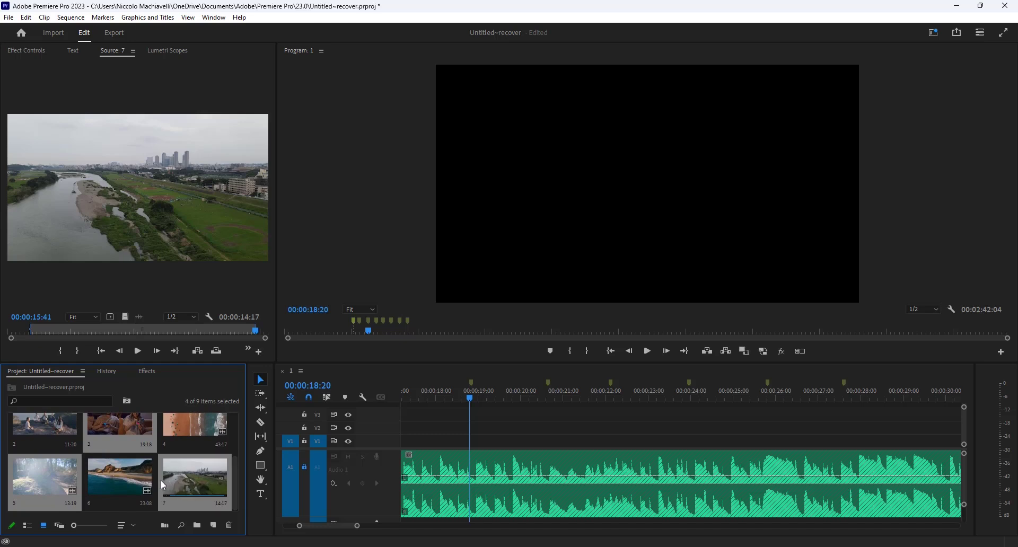
ctrl+click(124, 479)
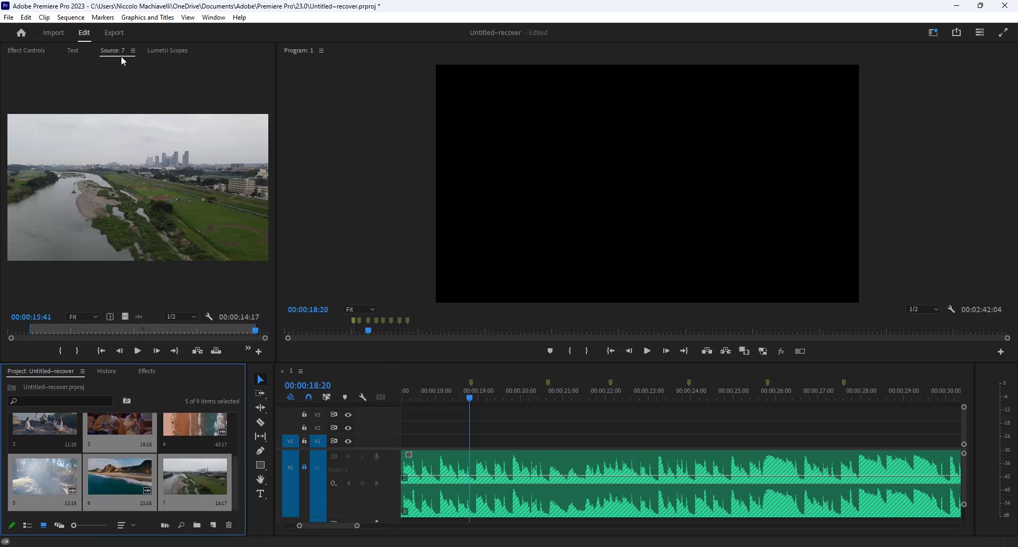
click(44, 18)
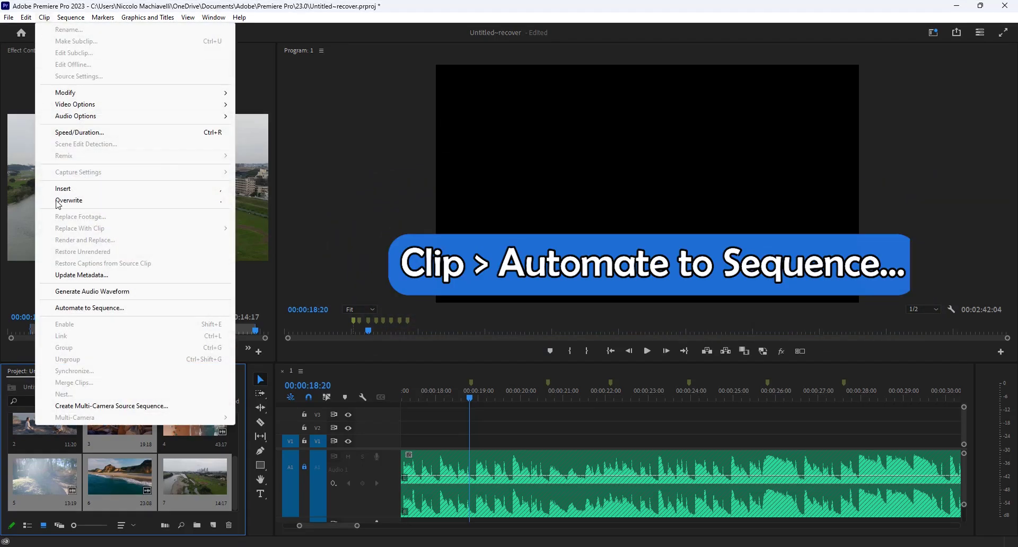
click(96, 309)
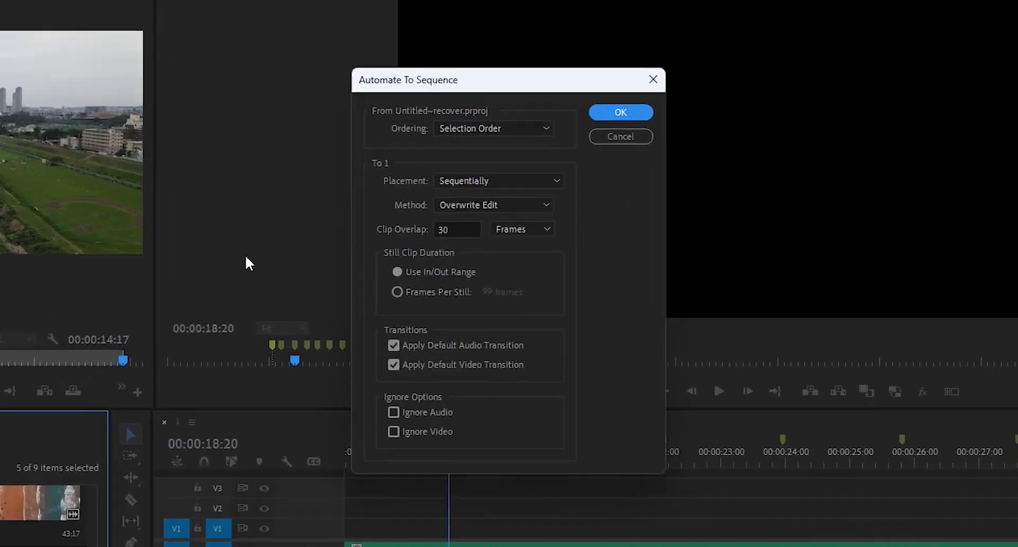
click(439, 161)
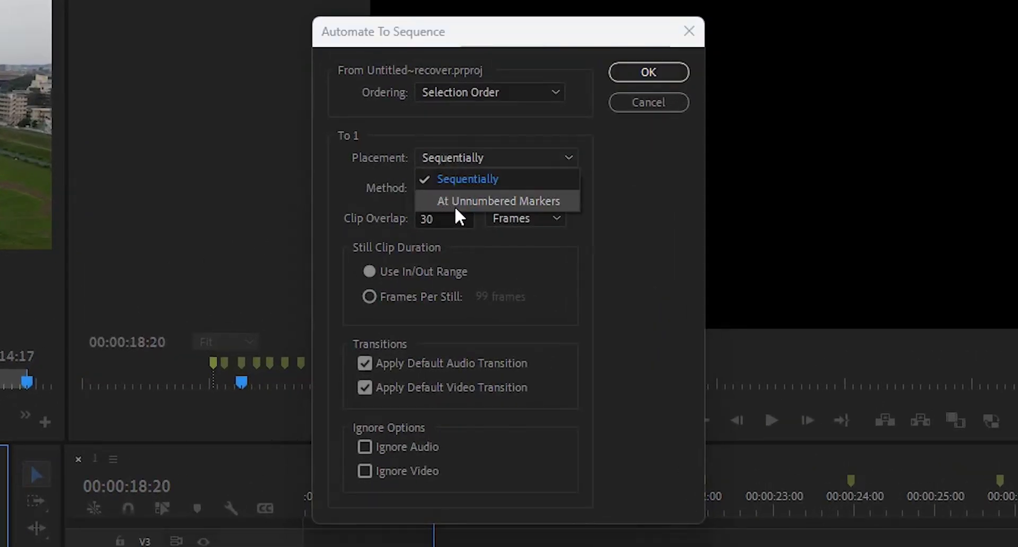
click(518, 202)
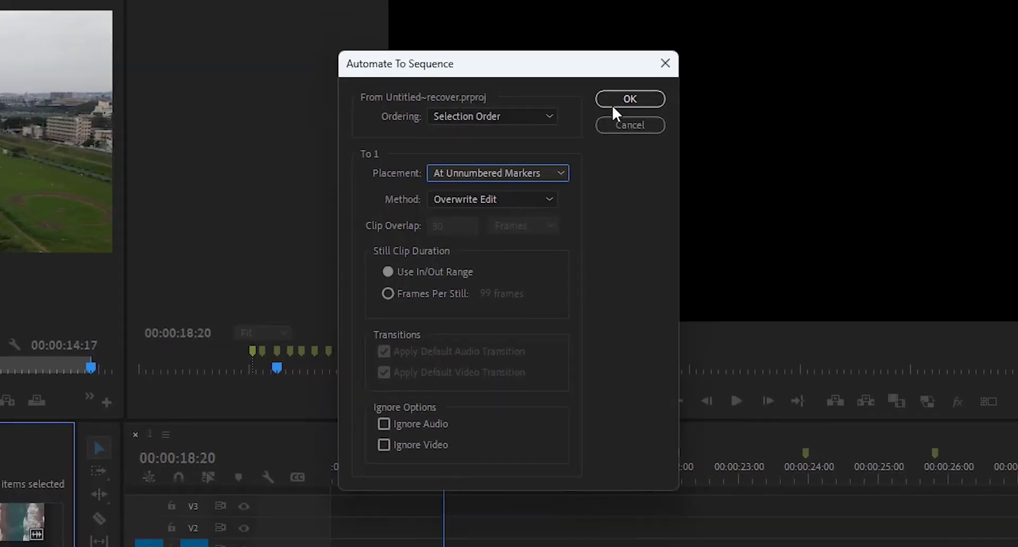
click(649, 72)
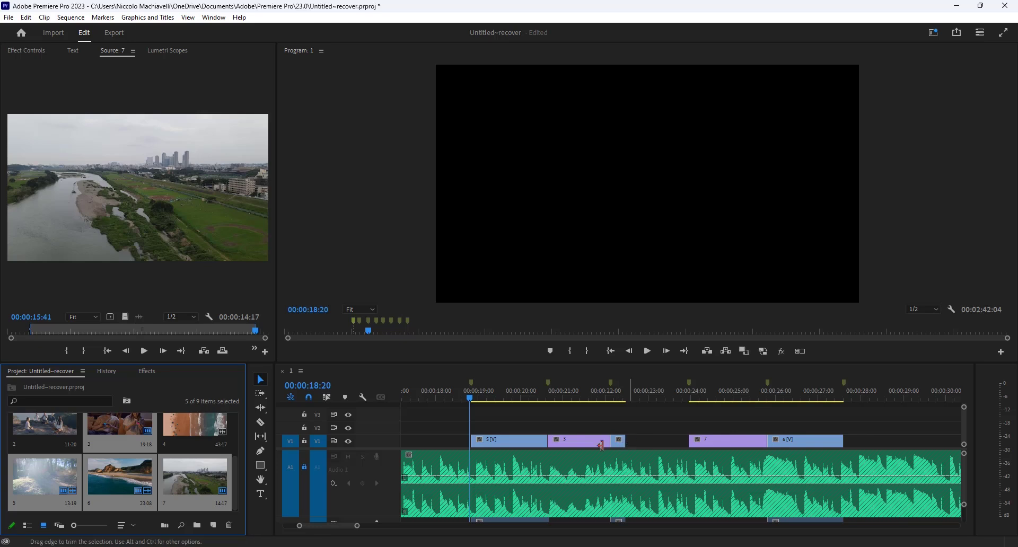
Open clip 1 as the source and undo the automated placement of the clips on the timeline
drag(235, 476, 236, 432)
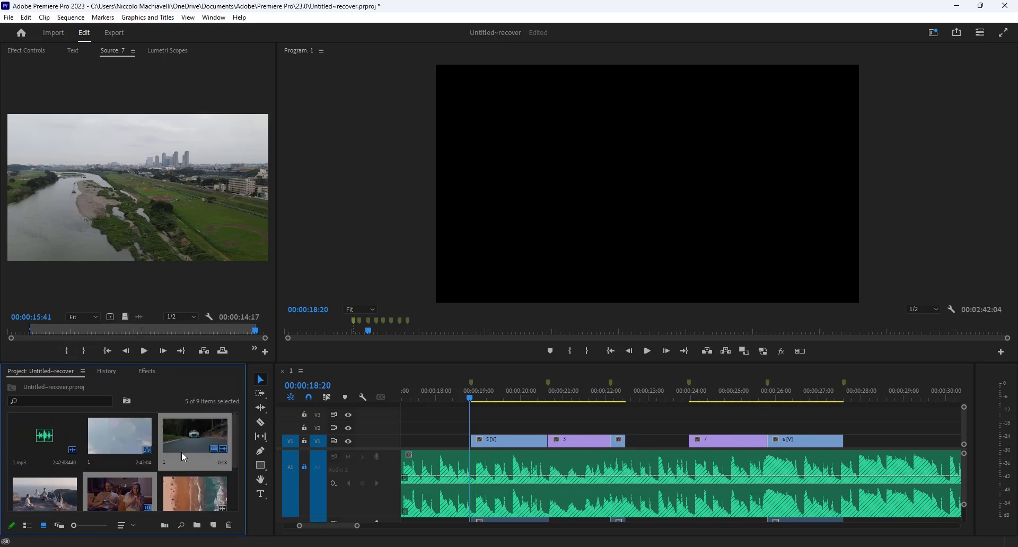
double_click(189, 439)
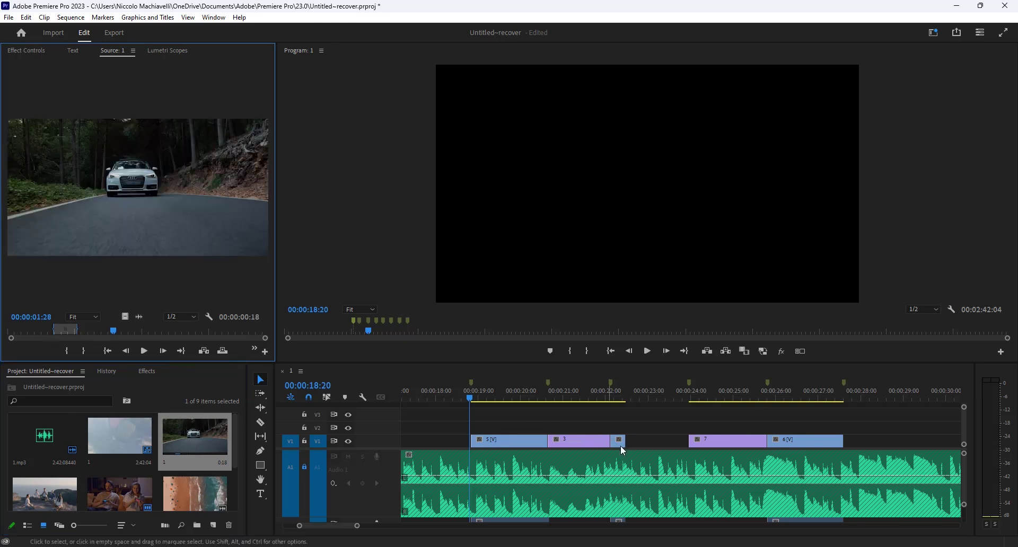
click(620, 429)
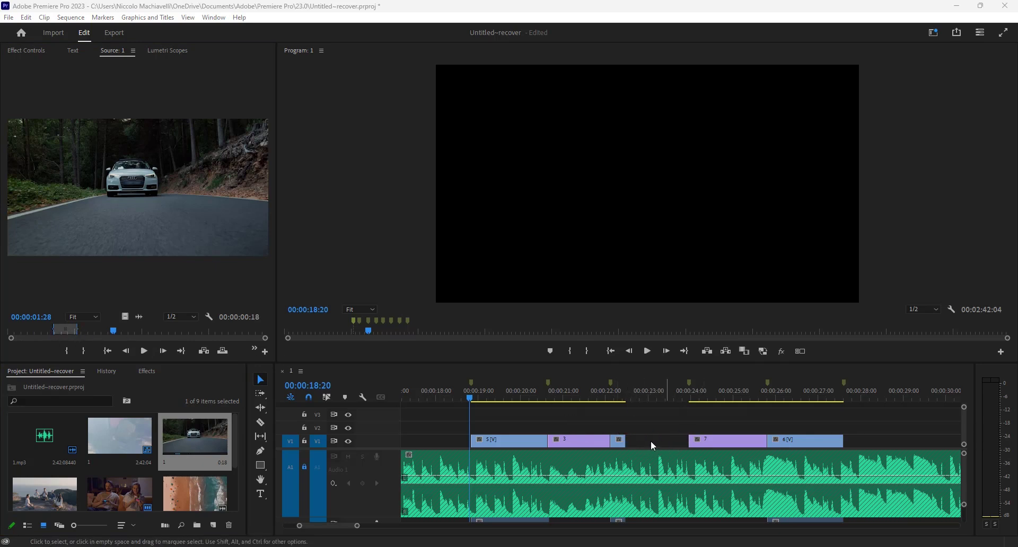
click(628, 429)
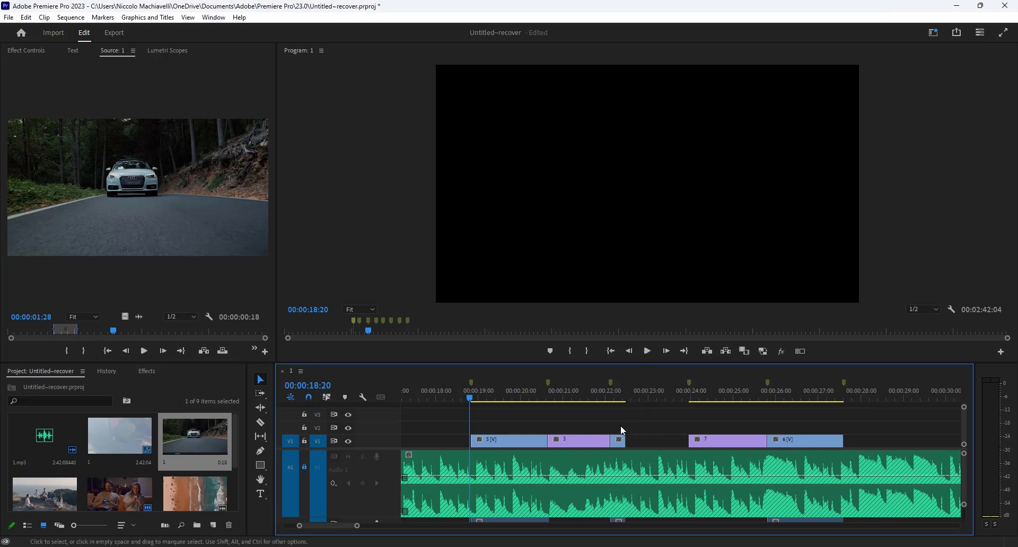
key(ctrl+z)
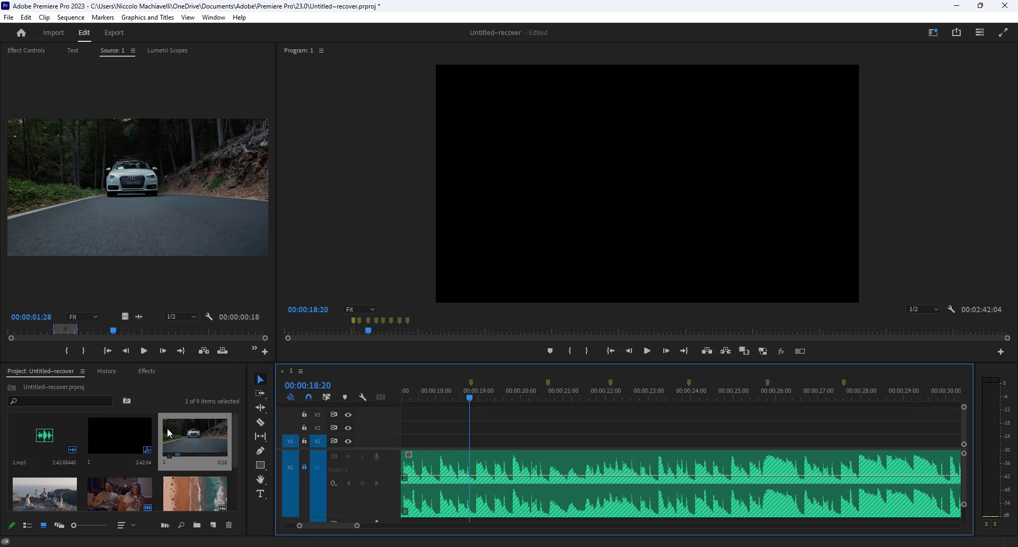
Mark clip 1 in at 00:00:00:03 and out at 00:00:03:37 so it covers nearly its full length
click(15, 332)
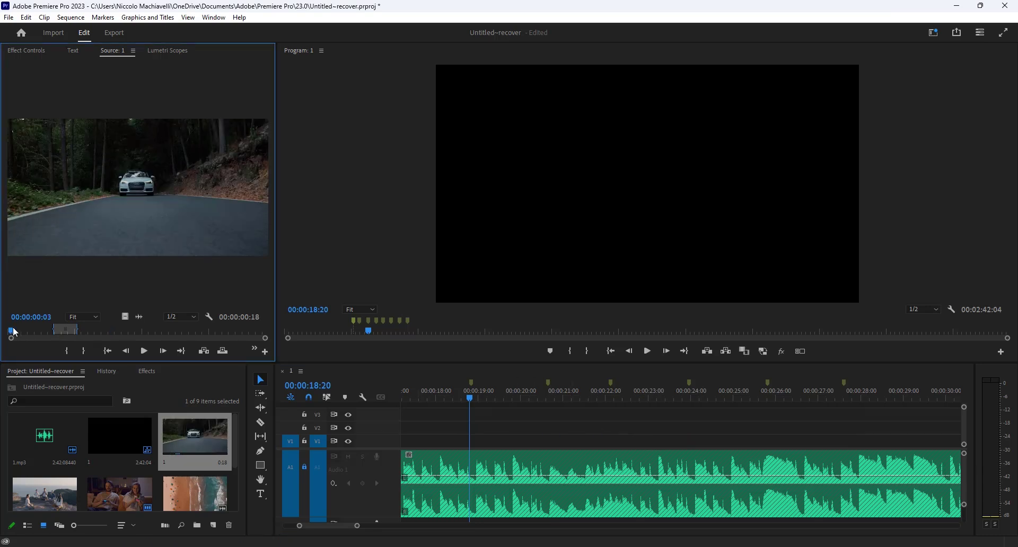
click(260, 330)
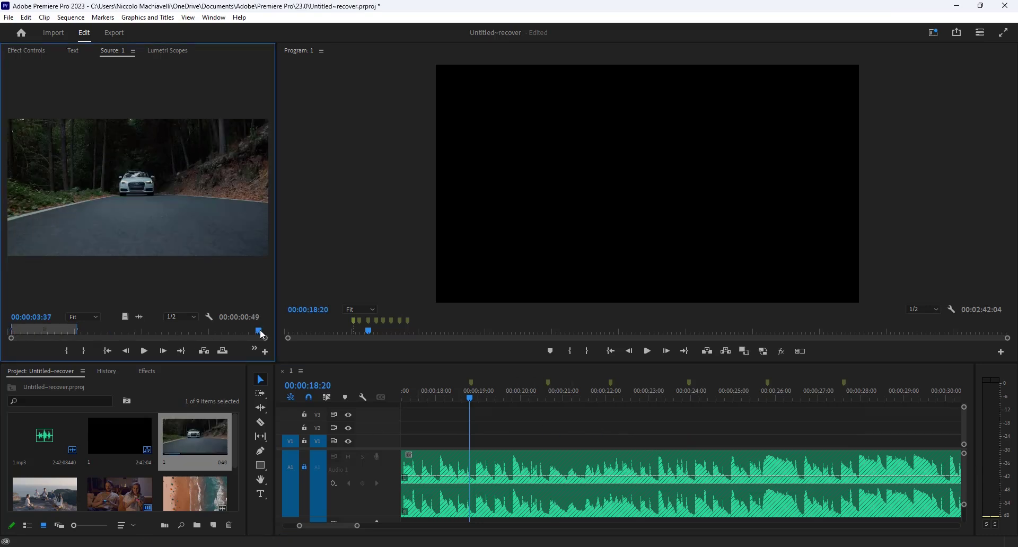
key(o)
Automate clips 7, 6, 5, 3 and 2 to the sequence in selection order, placed At Unnumbered Markers with Overwrite Edit
click(227, 469)
drag(235, 447, 234, 488)
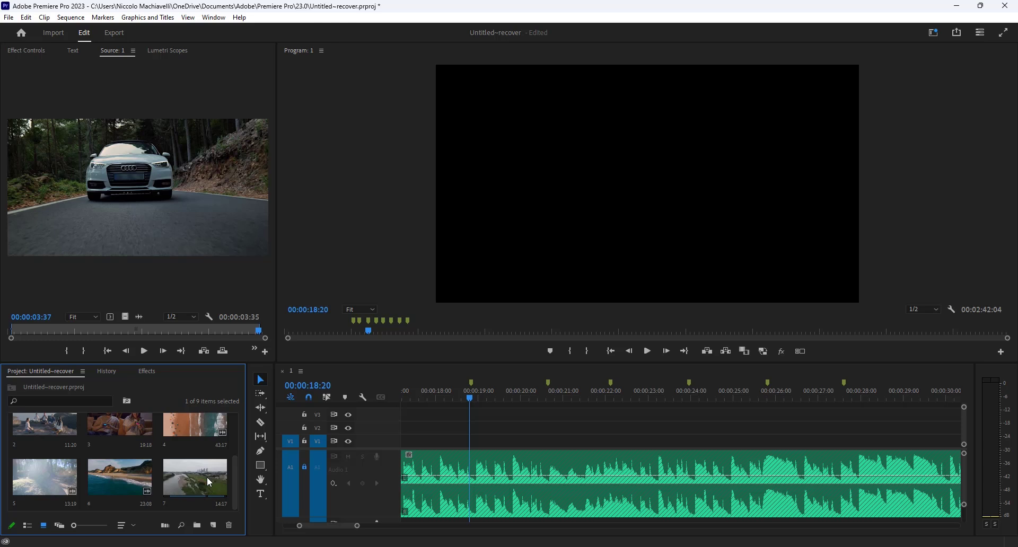
click(210, 483)
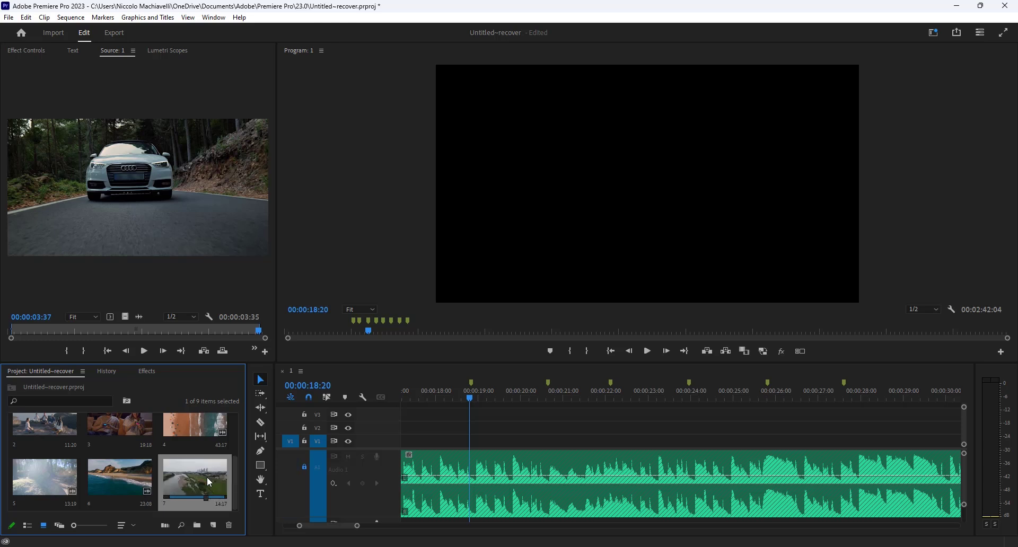
ctrl+click(117, 482)
ctrl+click(40, 477)
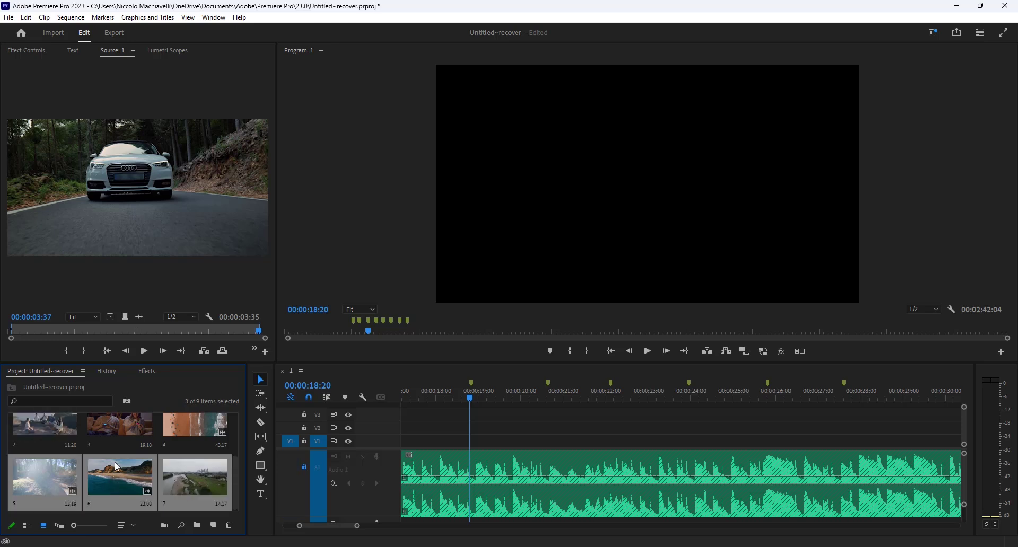
ctrl+click(93, 427)
ctrl+click(49, 426)
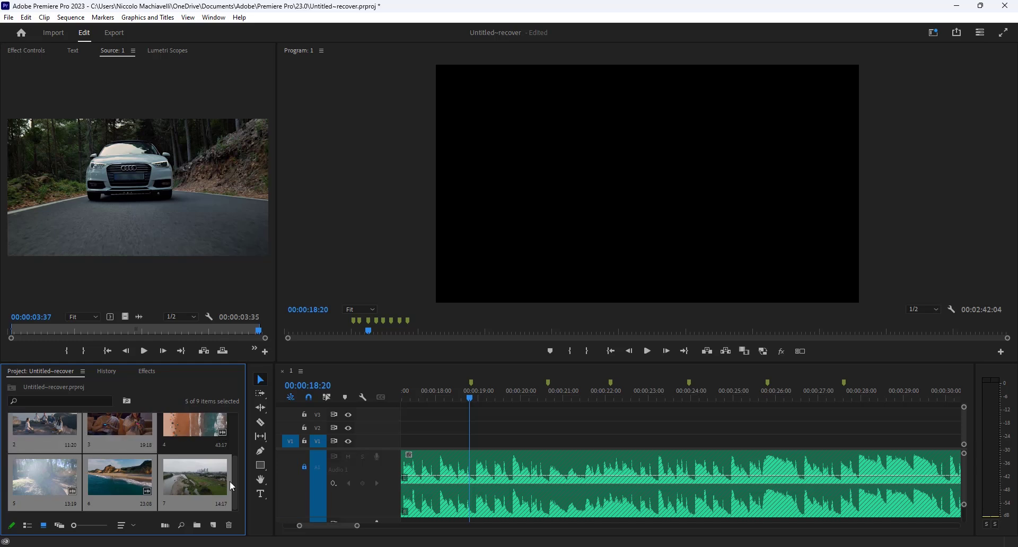
click(44, 18)
click(88, 307)
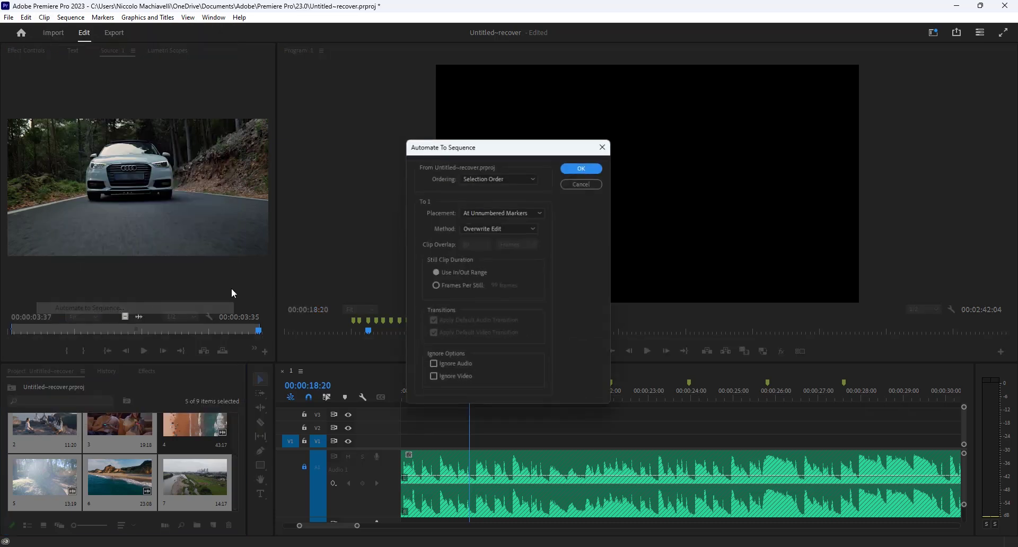
click(581, 169)
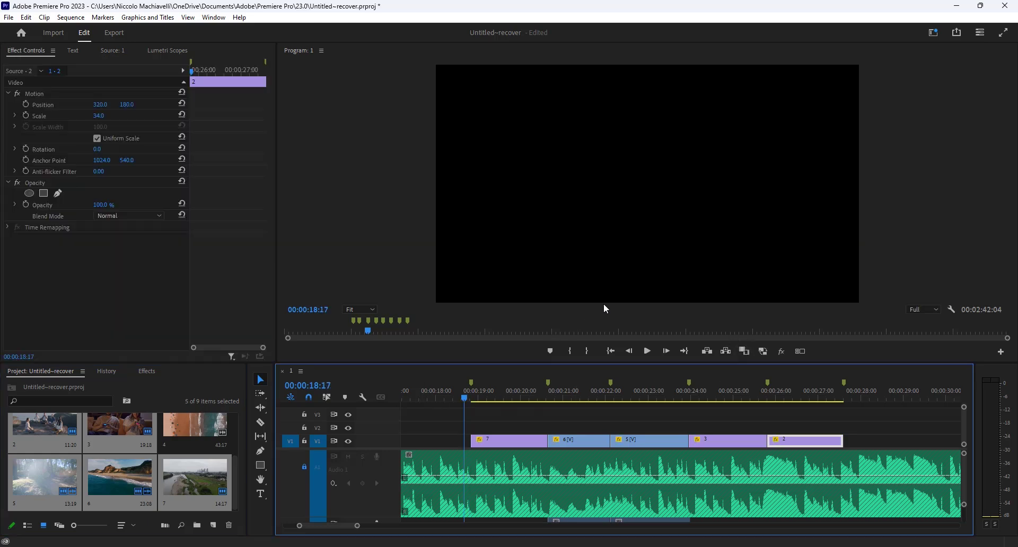
Maximize the program monitor and play through the automated video clips to check the cuts against the beat
key(grave)
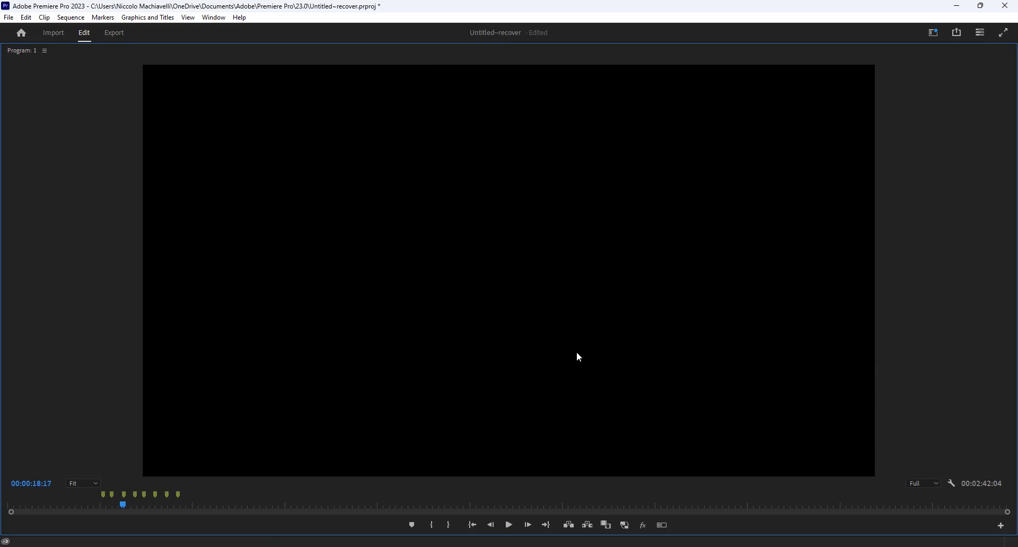
click(511, 526)
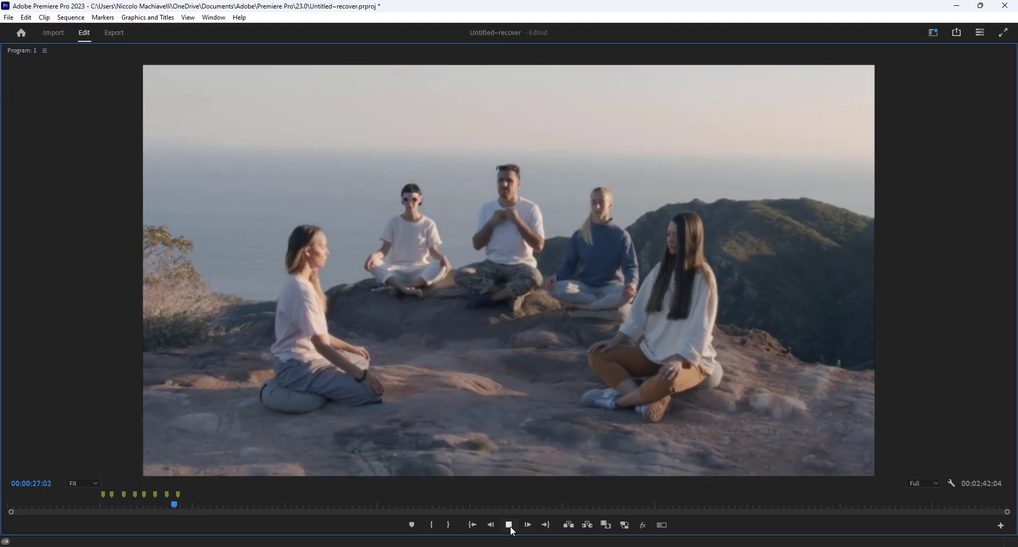
click(510, 526)
key(grave)
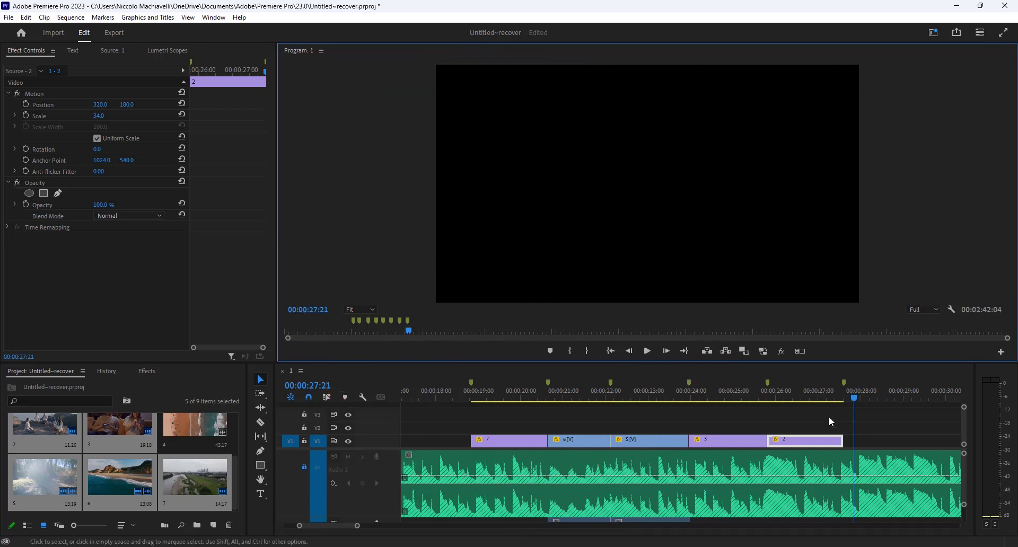
Delete the five automated clips from track V1 and import five pexels still photos into the project
drag(822, 420, 498, 442)
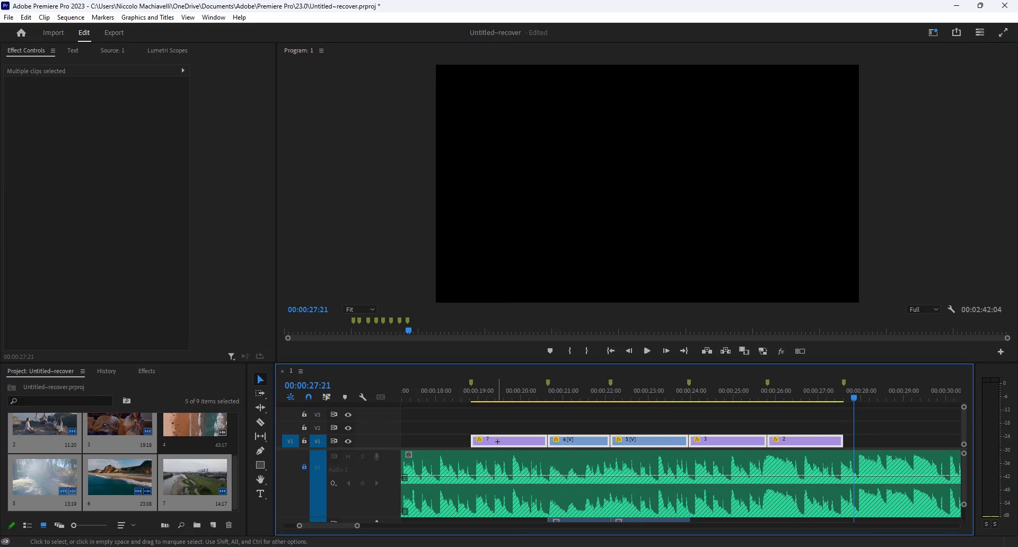
key(Delete)
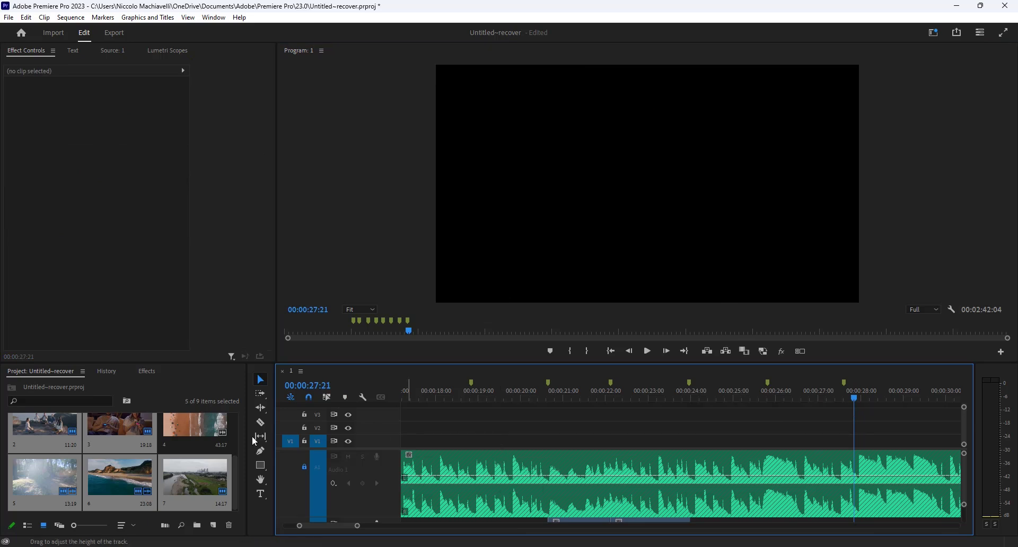
click(237, 474)
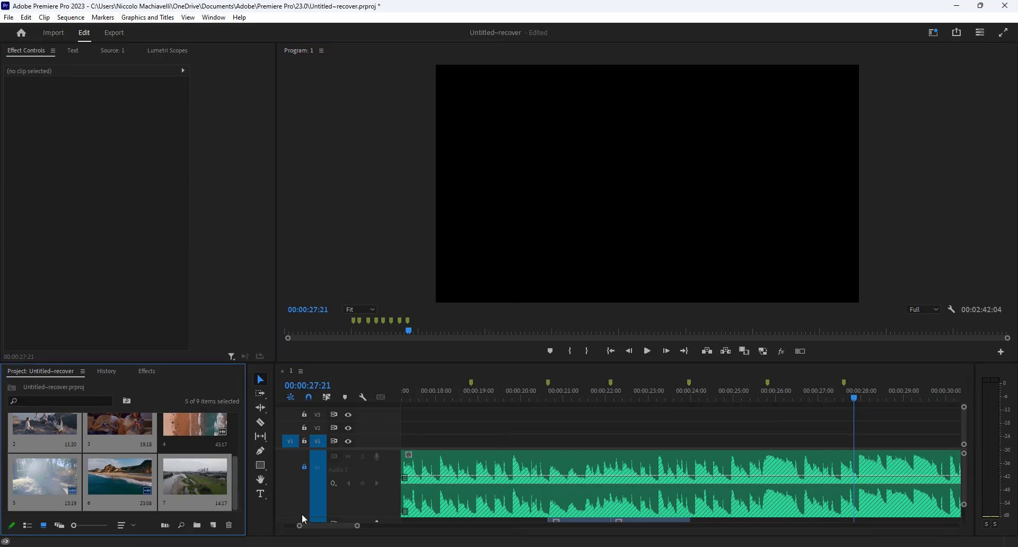
click(408, 540)
drag(963, 382, 6, 473)
Set the playhead to 00:00:18:19 and automate the five photos to the sequence in selection order, At Unnumbered Markers with Overwrite Edit
click(470, 393)
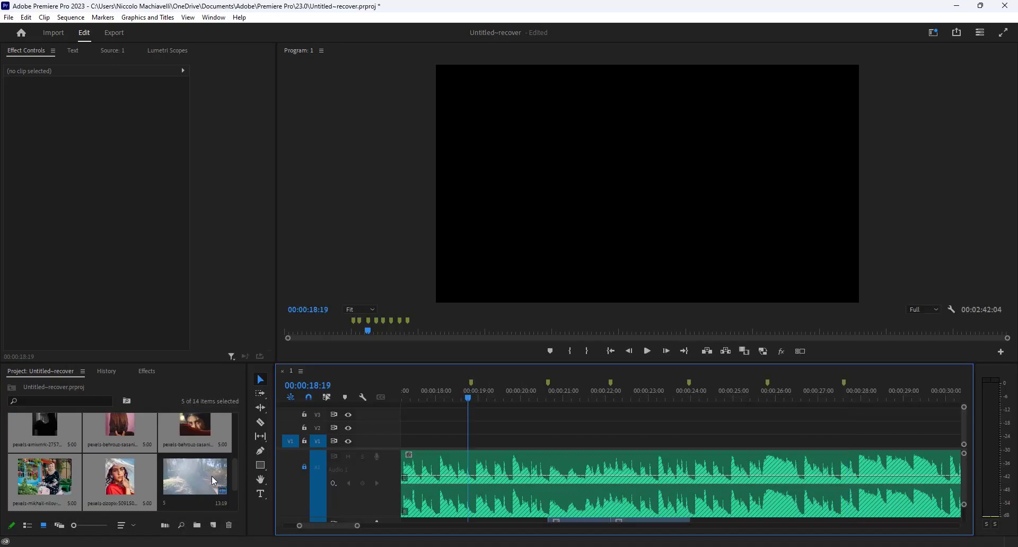
mouse_move(234, 470)
mouse_down()
mouse_move(236, 432)
mouse_move(238, 474)
mouse_move(240, 465)
mouse_up()
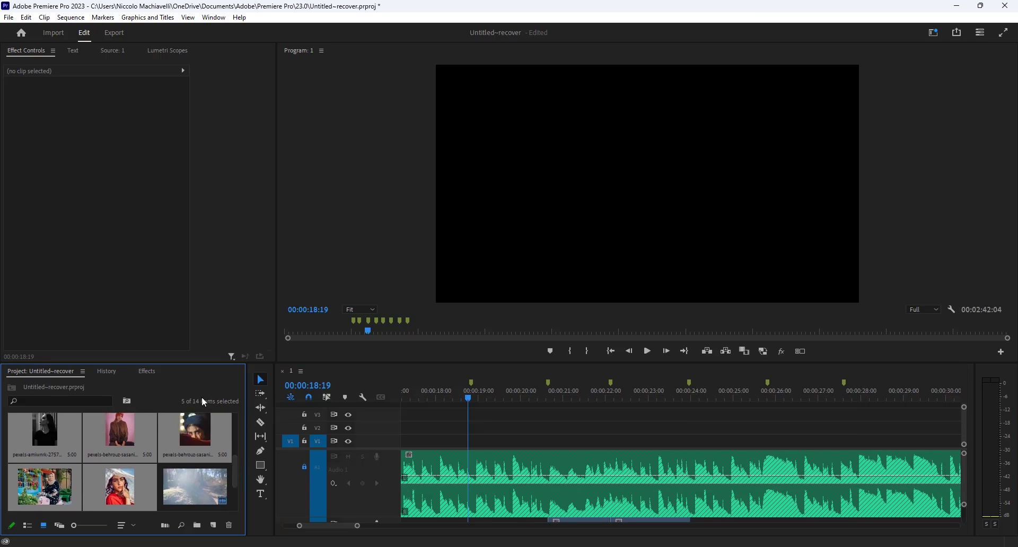
click(44, 17)
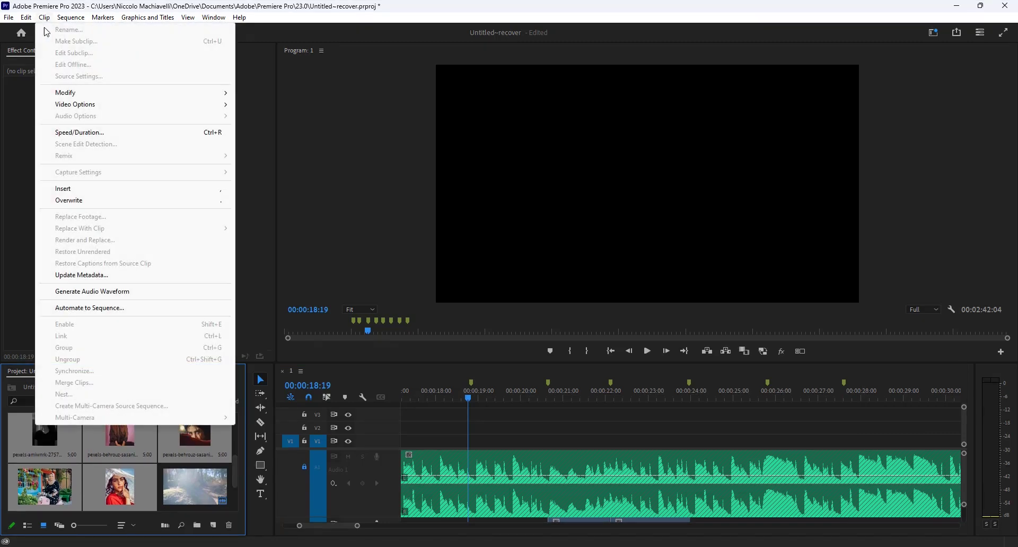
click(72, 307)
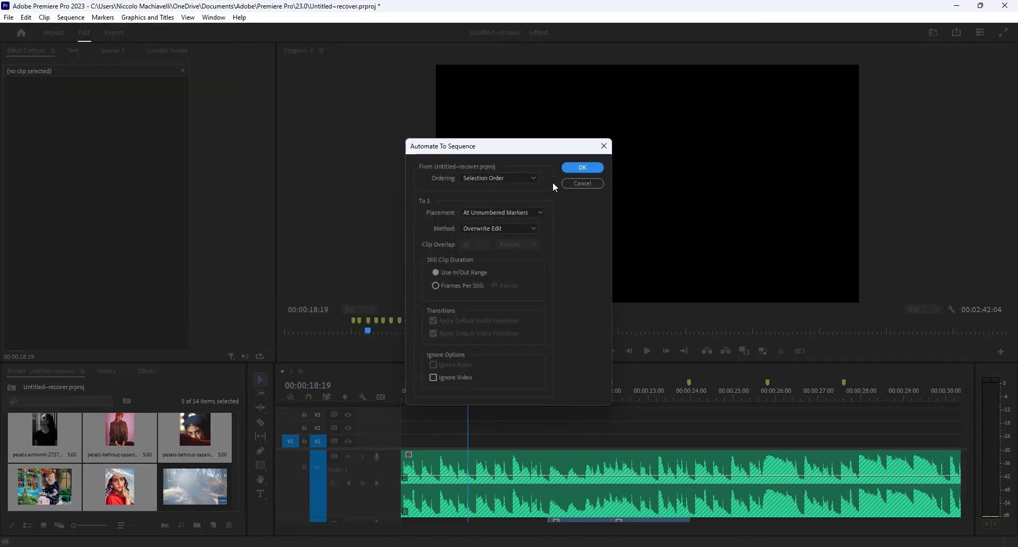
click(575, 167)
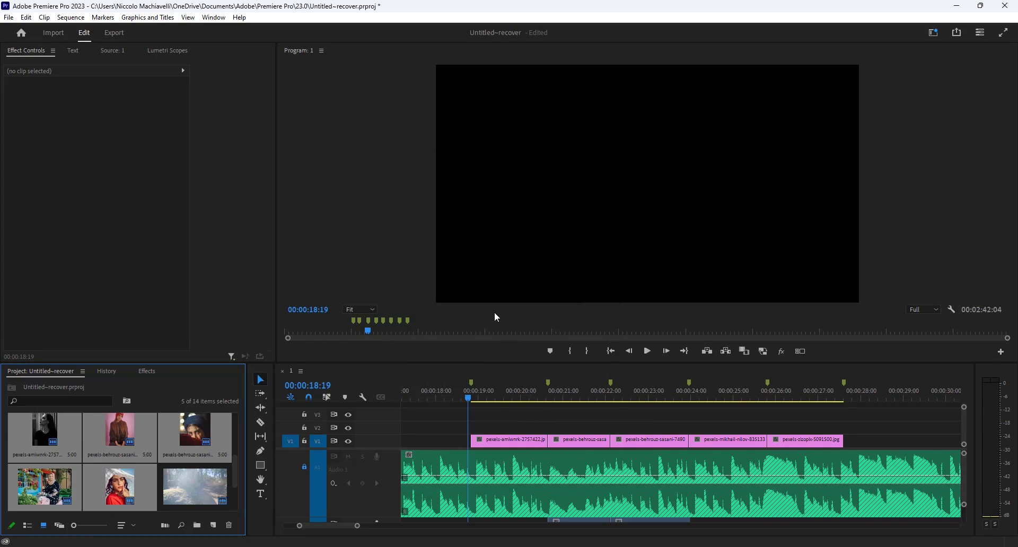
Play the photo sequence in the maximized program monitor to review its timing, and restore the normal workspace
key(grave)
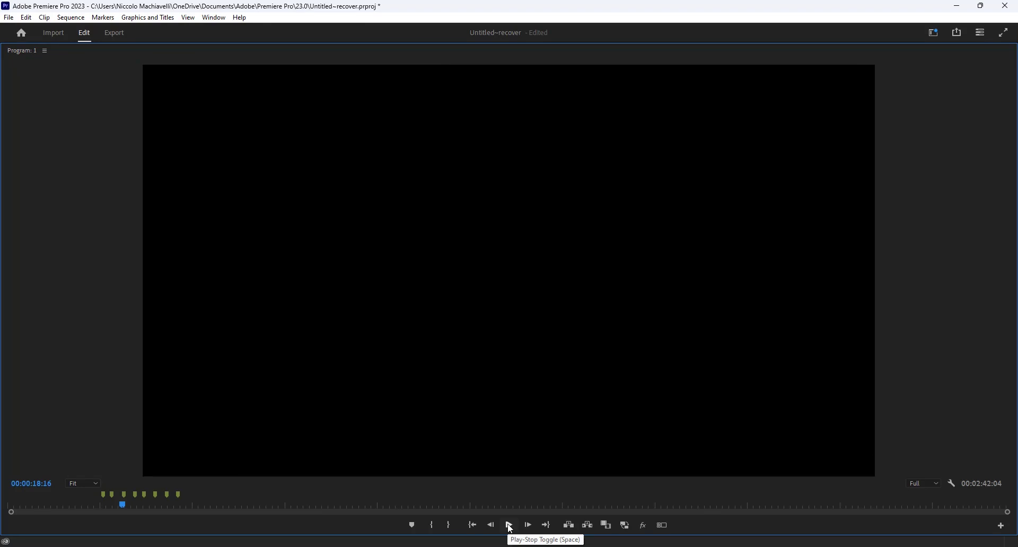
click(510, 526)
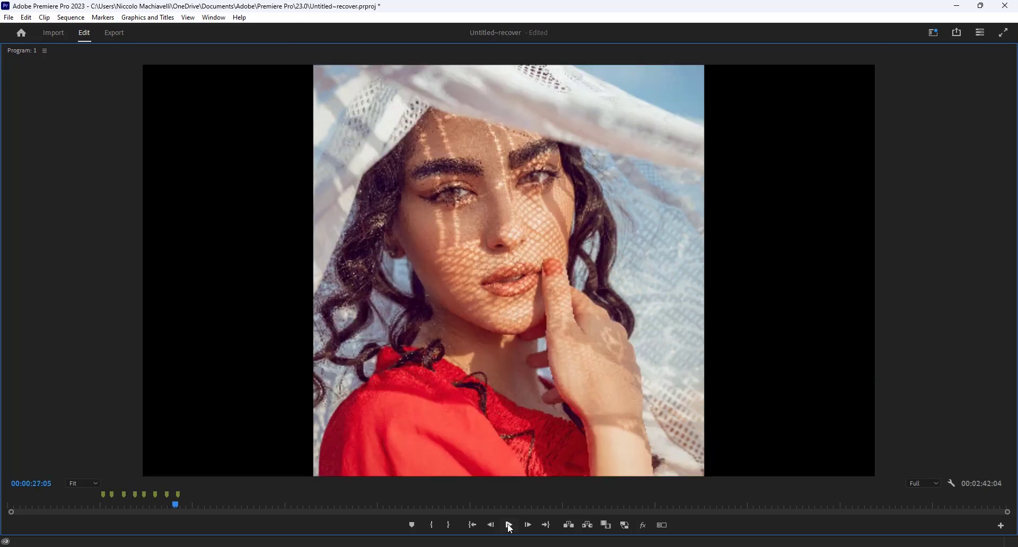
key(grave)
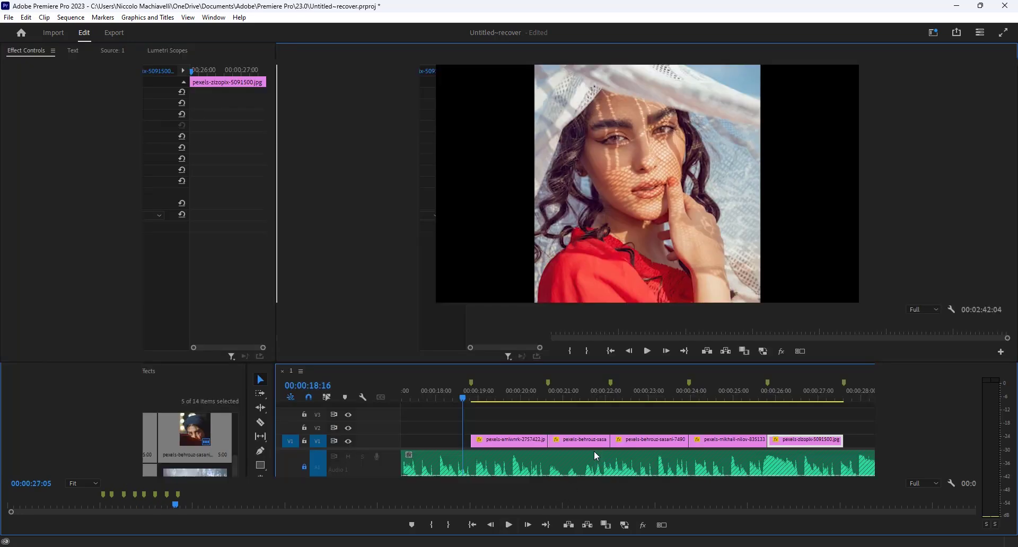